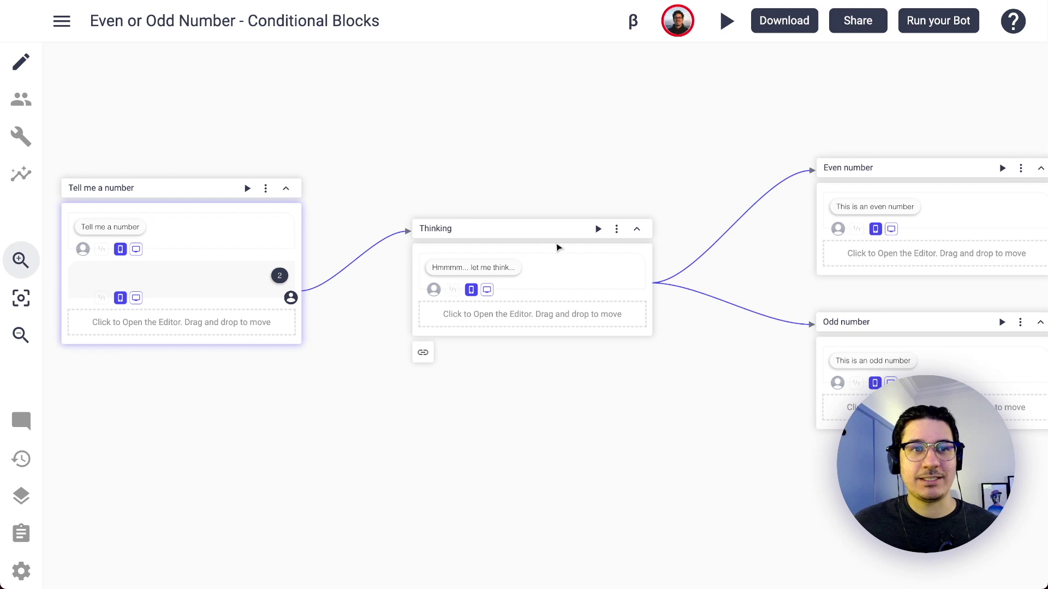
{"action": "left_click", "coordinate": [55, 28]}
{"action": "mouse_move", "coordinate": [77, 55]}
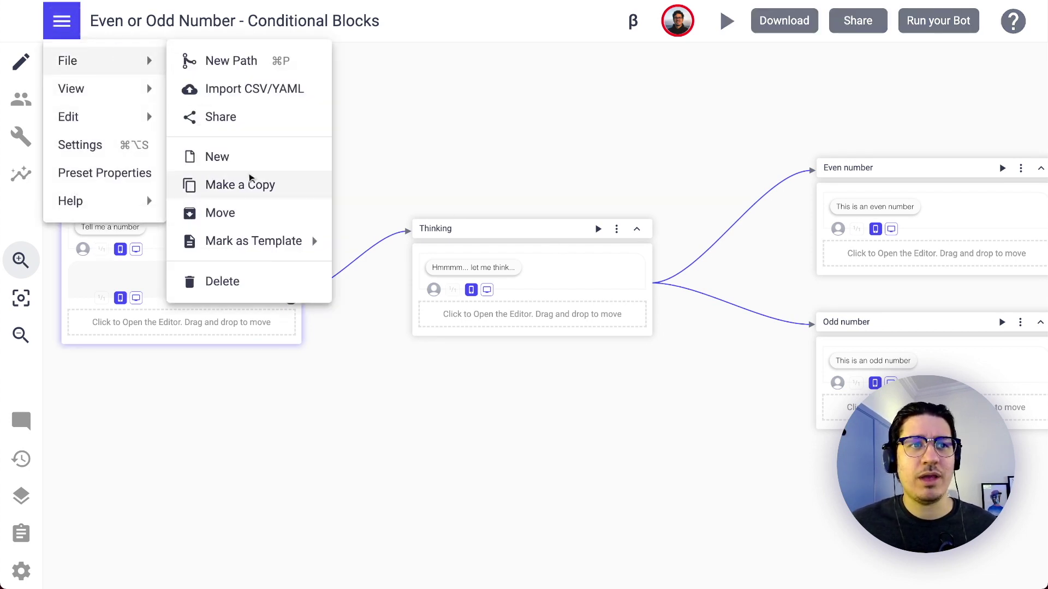
{"action": "left_click", "coordinate": [483, 144]}
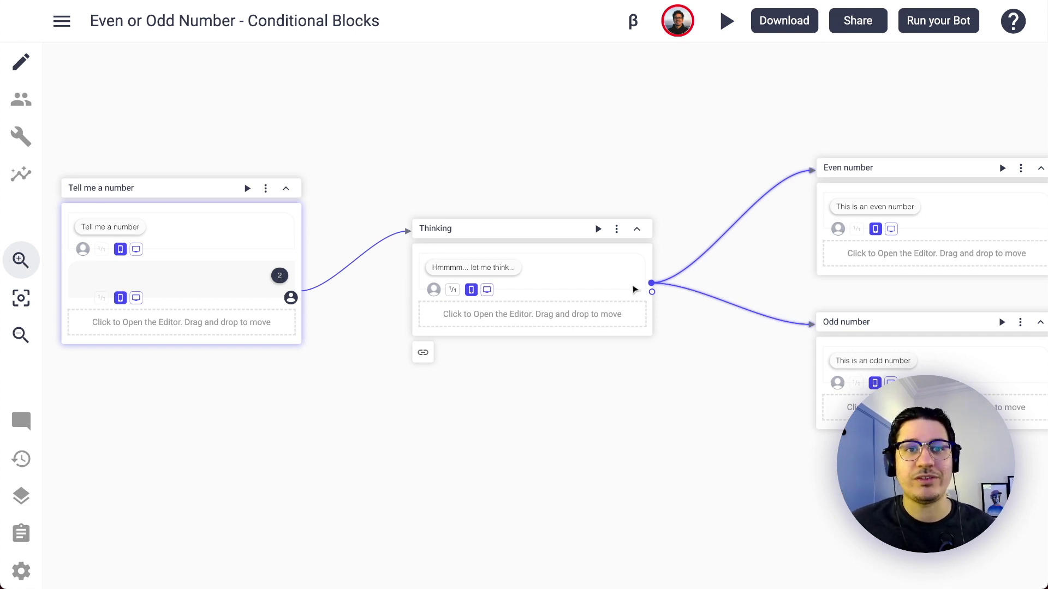
{"action": "scroll", "coordinate": [633, 289], "scroll_direction": "right", "scroll_amount": 5}
{"action": "scroll", "coordinate": [633, 290], "scroll_direction": "left", "scroll_amount": 6}
{"action": "scroll", "coordinate": [633, 290], "scroll_direction": "right", "scroll_amount": 4}
{"action": "scroll", "coordinate": [633, 290], "scroll_direction": "left", "scroll_amount": 3}
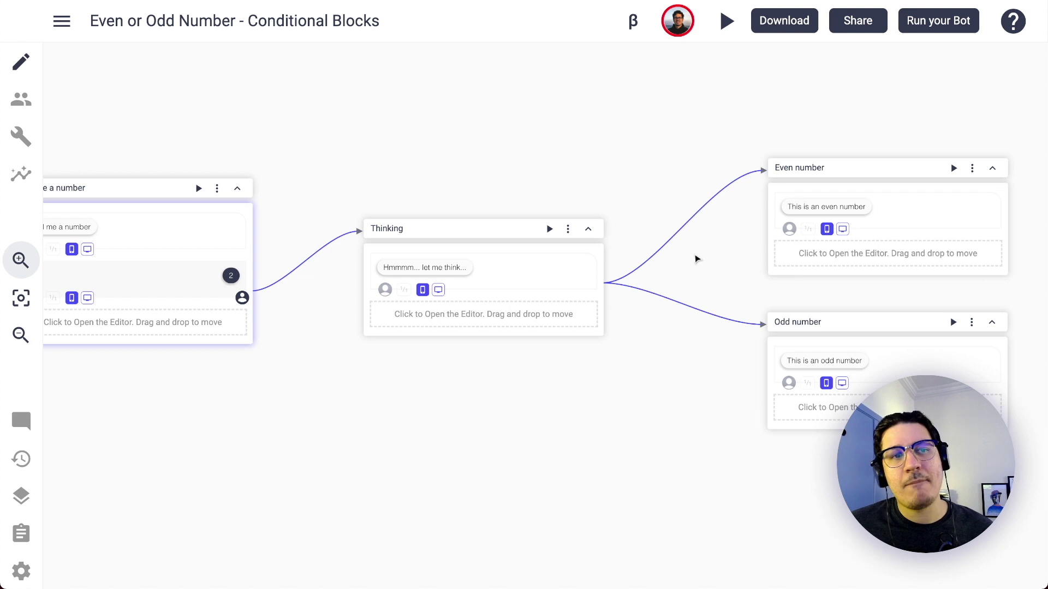
{"action": "scroll", "coordinate": [398, 286], "scroll_direction": "left", "scroll_amount": 3}
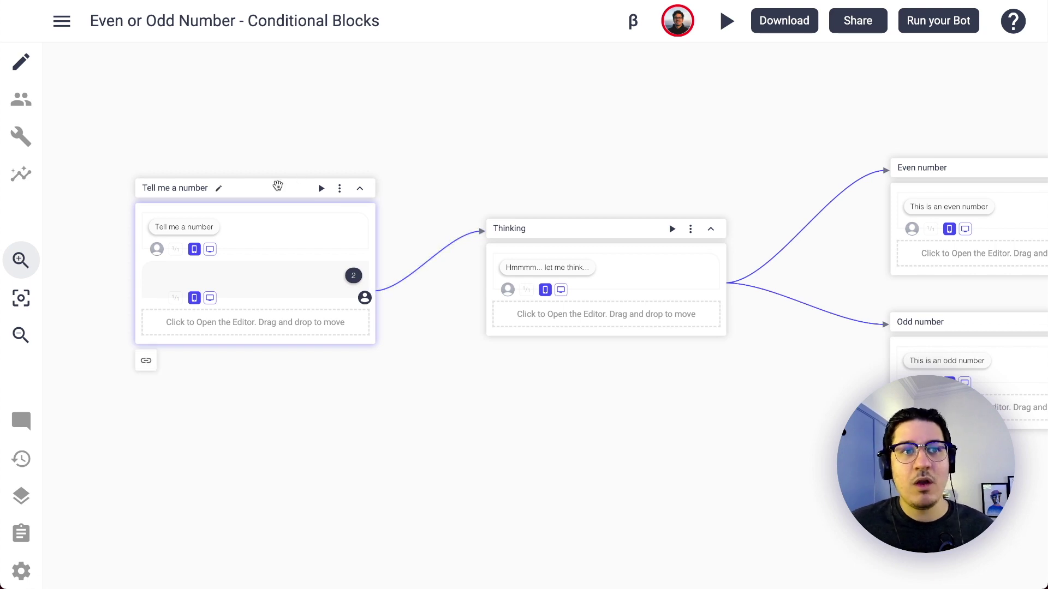
- Create a conditional block between the Tell me a number and Thinking paths, described as "Is this a valid number? (positive?)"
{"action": "left_click_drag", "start_coordinate": [277, 187], "coordinate": [237, 183]}
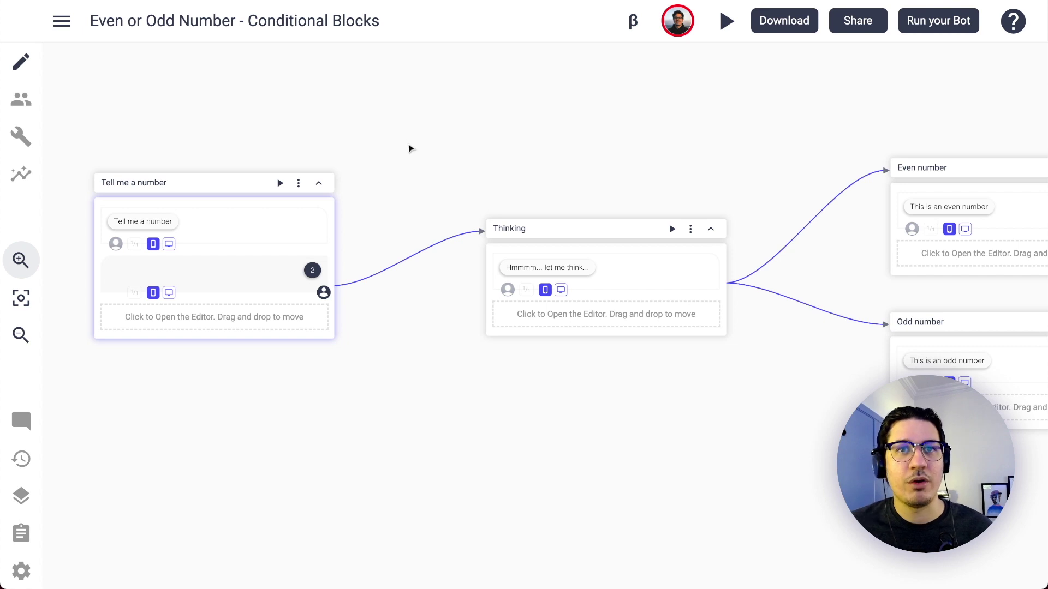
{"action": "right_click", "coordinate": [411, 149]}
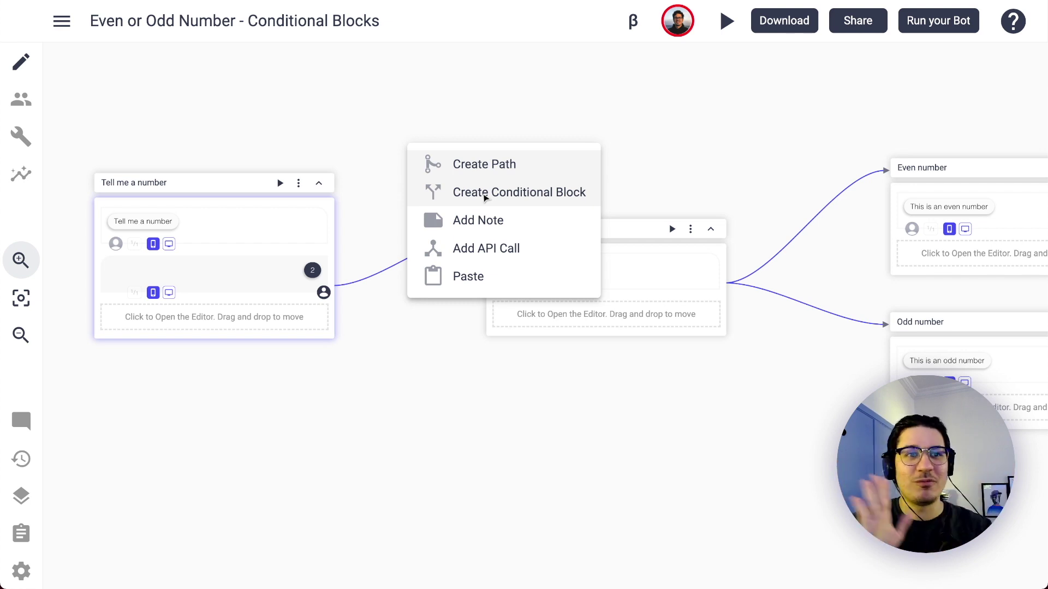
{"action": "left_click", "coordinate": [508, 195]}
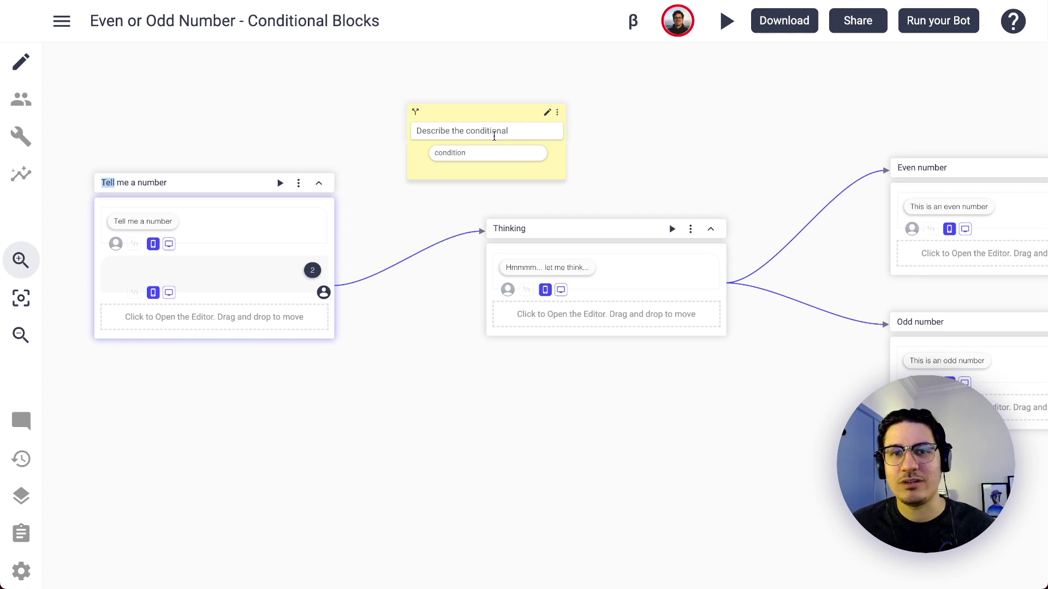
{"action": "left_click", "coordinate": [494, 137]}
{"action": "type", "text": "Is "}
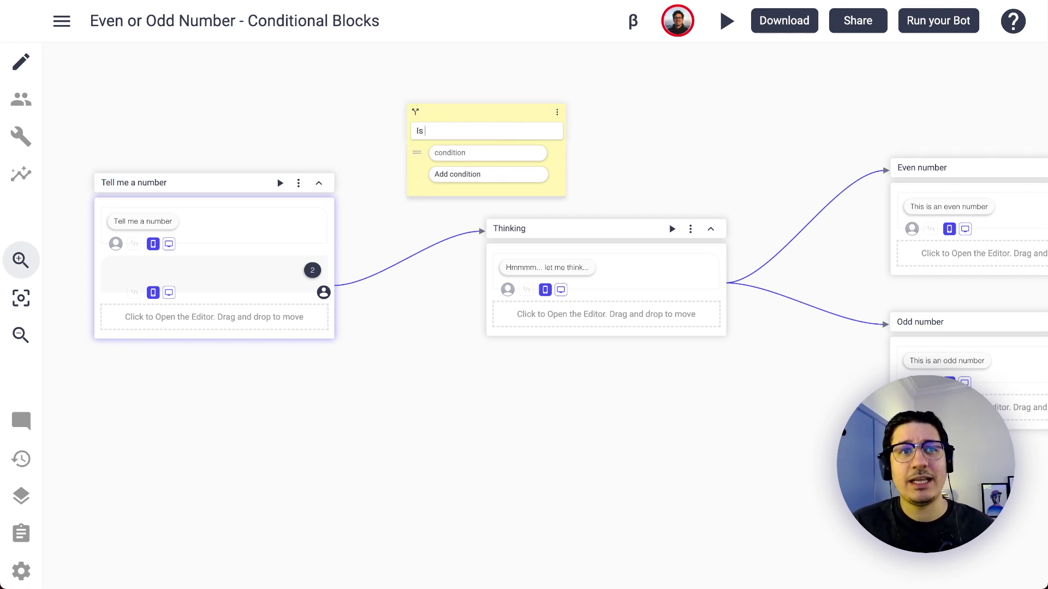
{"action": "type", "text": "this a valid num"}
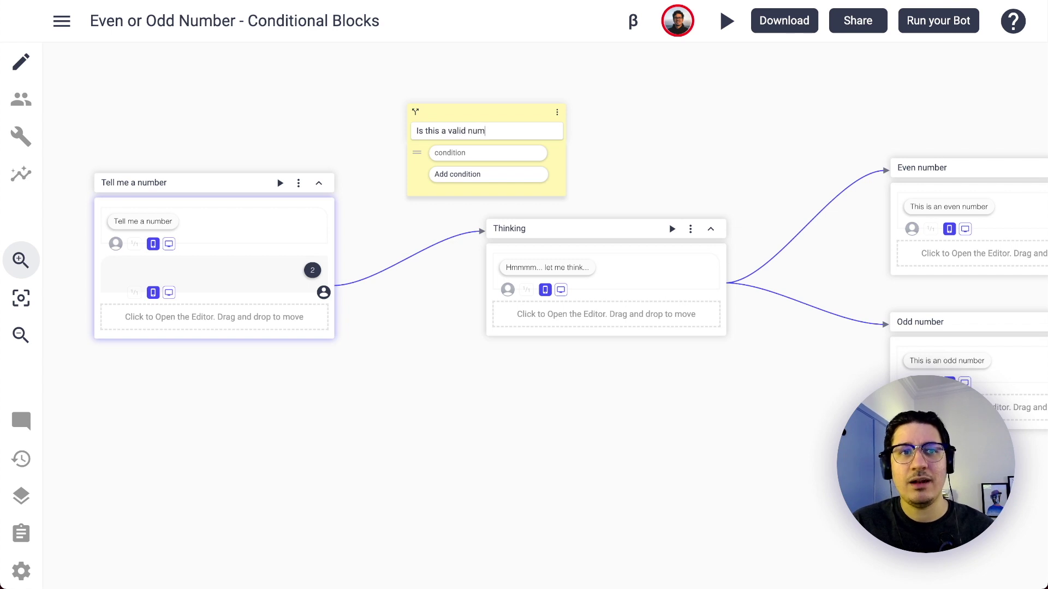
{"action": "type", "text": "ber? (positive?"}
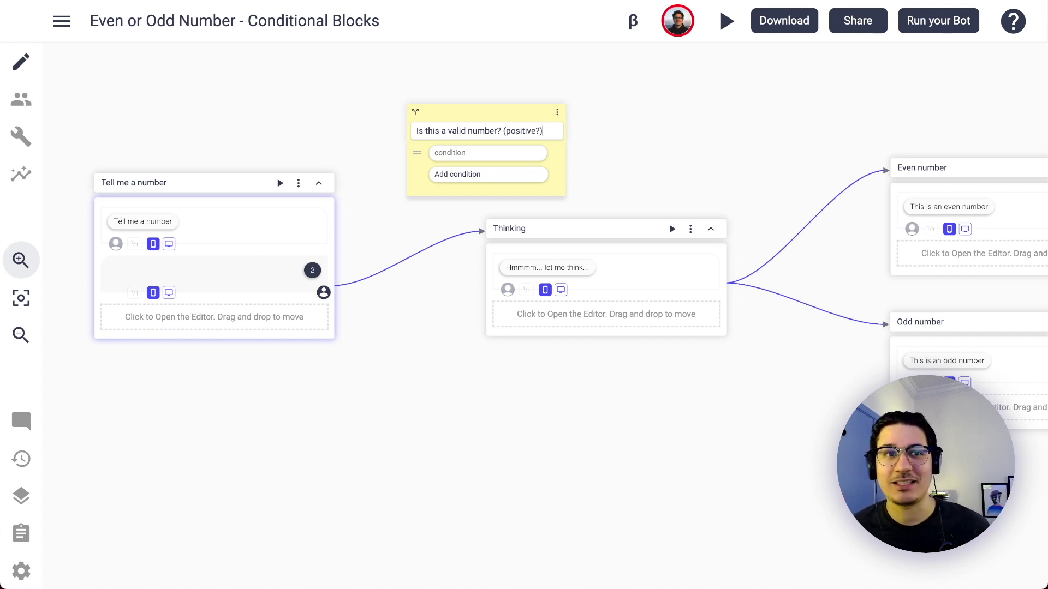
- Give the conditional block two conditions, "Yes" and "No"
{"action": "left_click", "coordinate": [463, 155]}
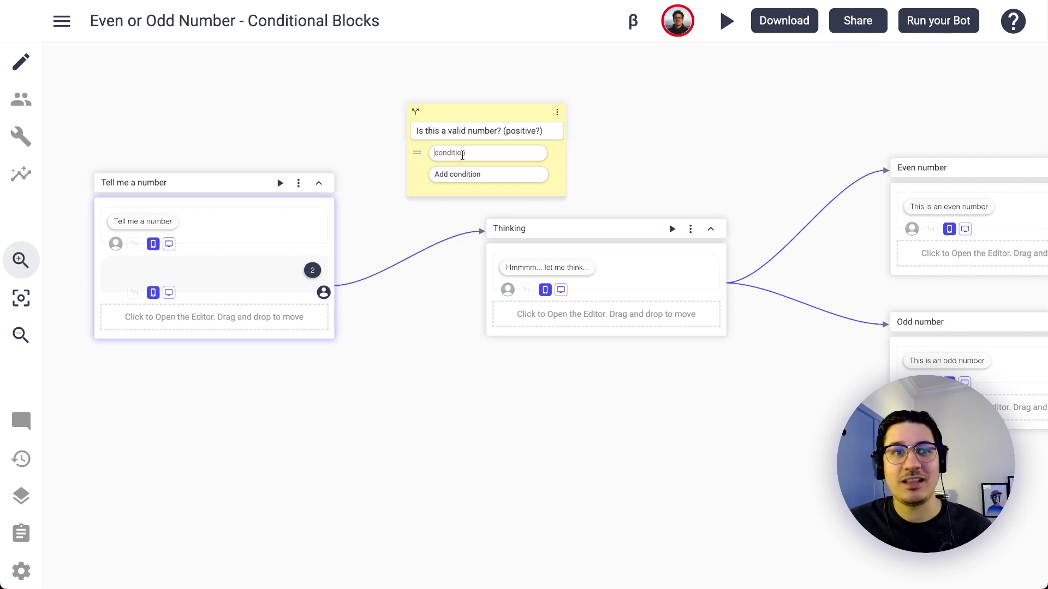
{"action": "type", "text": "Yes"}
{"action": "key", "text": "Return"}
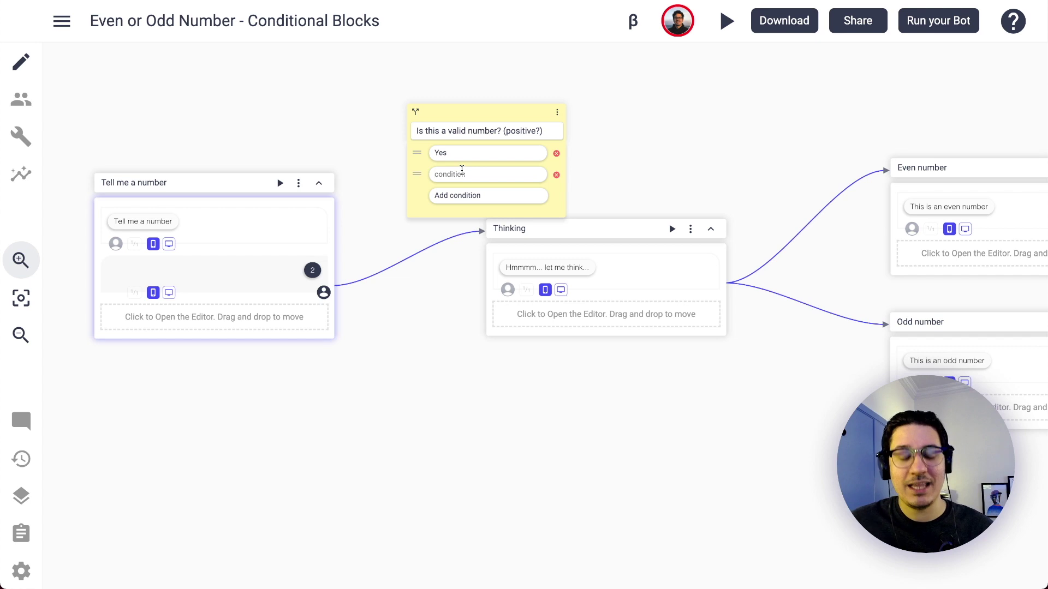
{"action": "left_click", "coordinate": [462, 173]}
{"action": "type", "text": "No"}
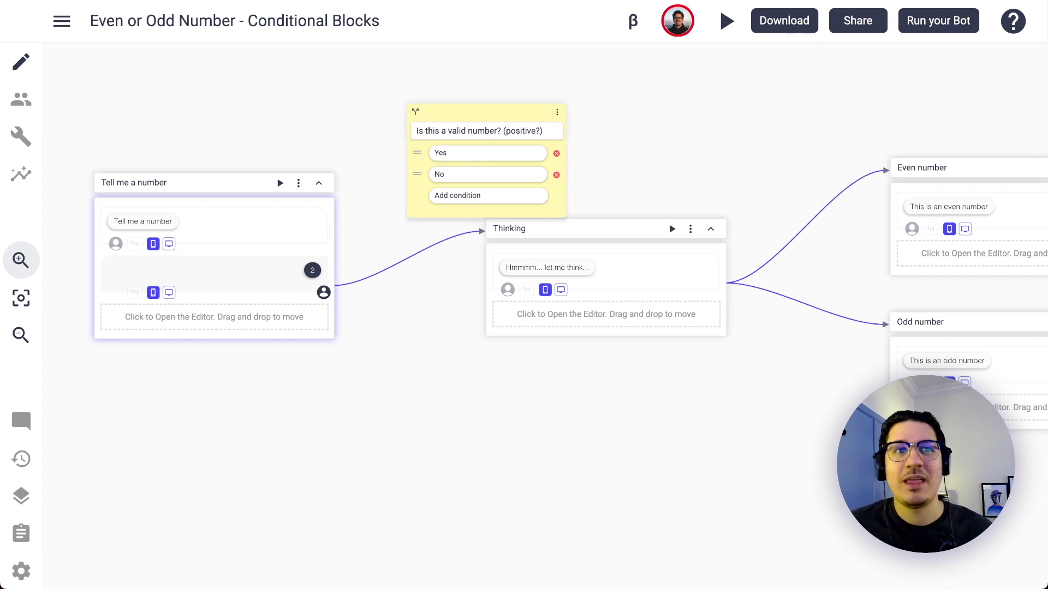
- Connect the Yes condition to the Thinking path and place the conditional block below the Tell me a number path
{"action": "left_click_drag", "start_coordinate": [493, 117], "coordinate": [460, 95]}
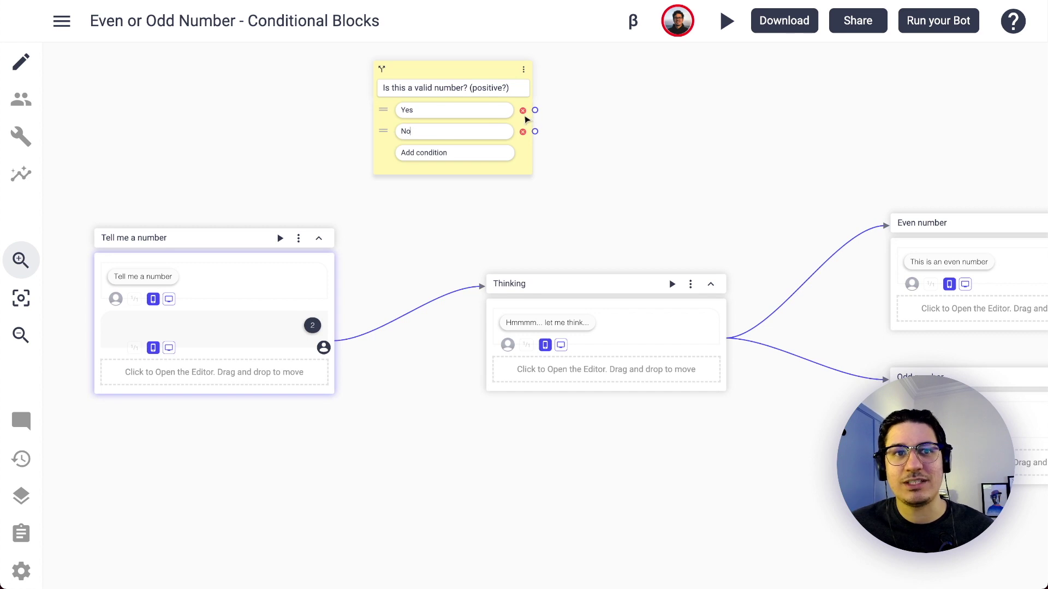
{"action": "left_click_drag", "start_coordinate": [529, 111], "coordinate": [732, 344]}
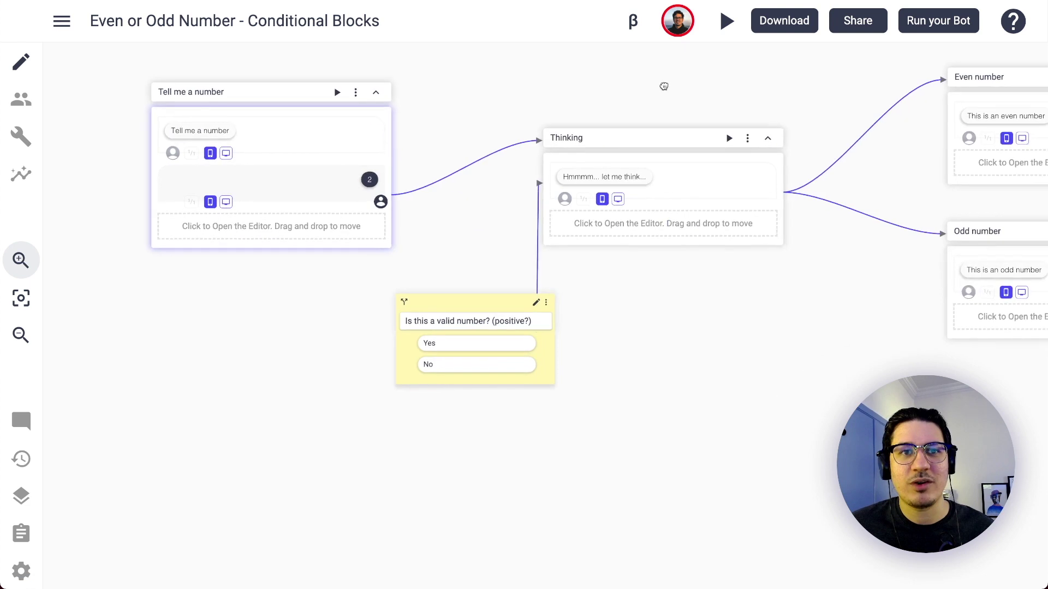
{"action": "left_click_drag", "start_coordinate": [468, 309], "coordinate": [341, 312]}
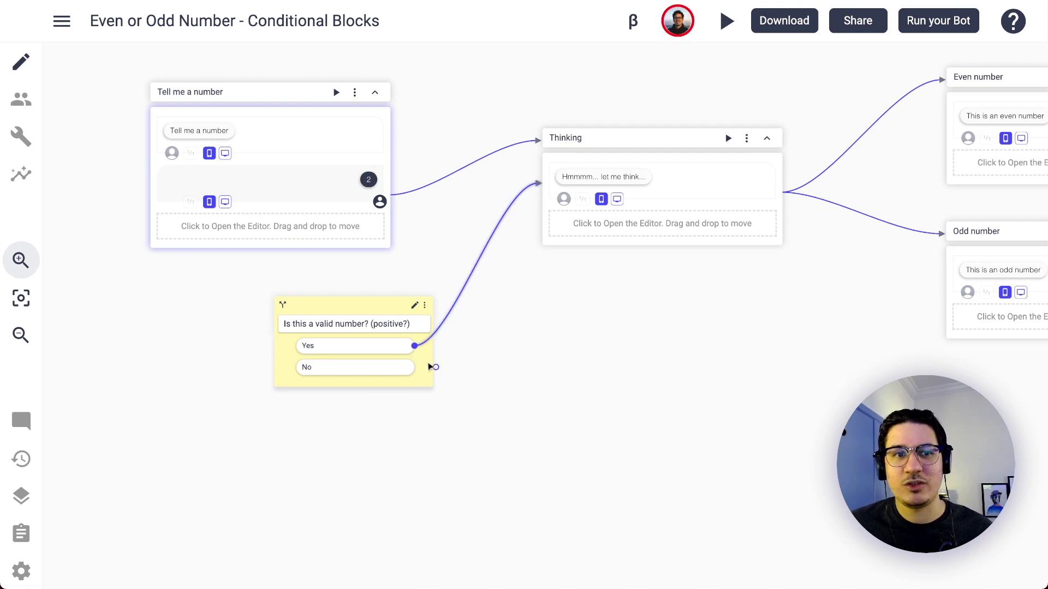
- Create a new path from the No condition and name it "Repair path // Ask for a valid number"
{"action": "left_click_drag", "start_coordinate": [435, 368], "coordinate": [235, 466]}
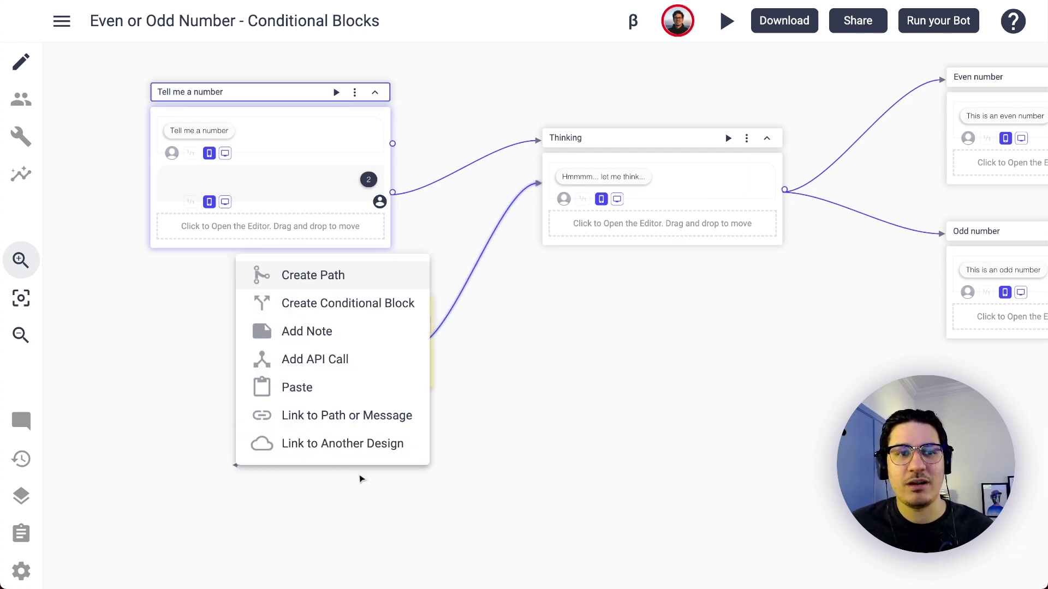
{"action": "left_click", "coordinate": [295, 275]}
{"action": "left_click", "coordinate": [295, 470]}
{"action": "key", "text": "ctrl+a"}
{"action": "type", "text": "Rep"}
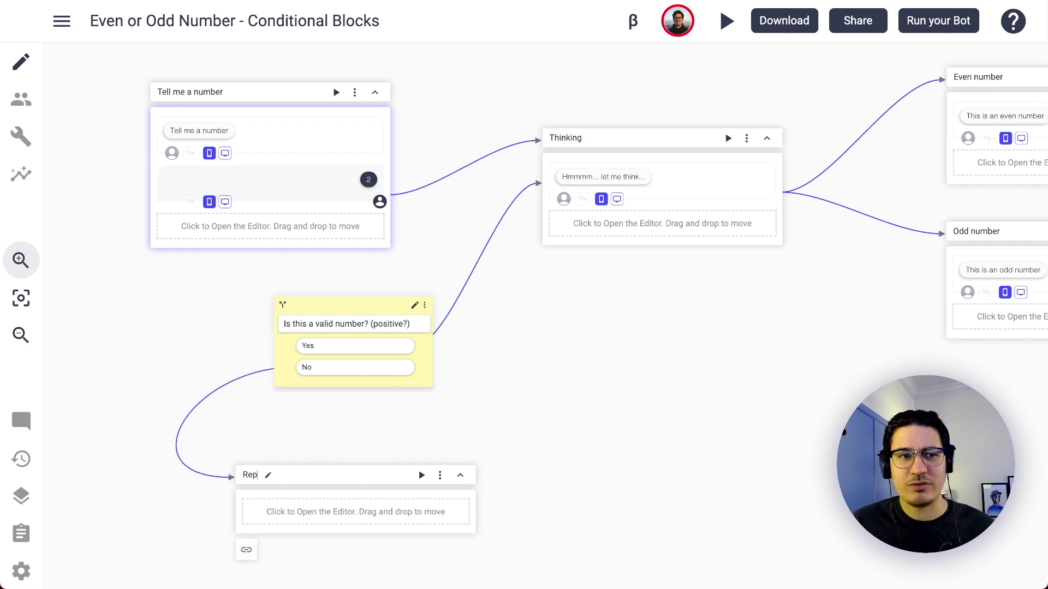
{"action": "type", "text": "air path // "}
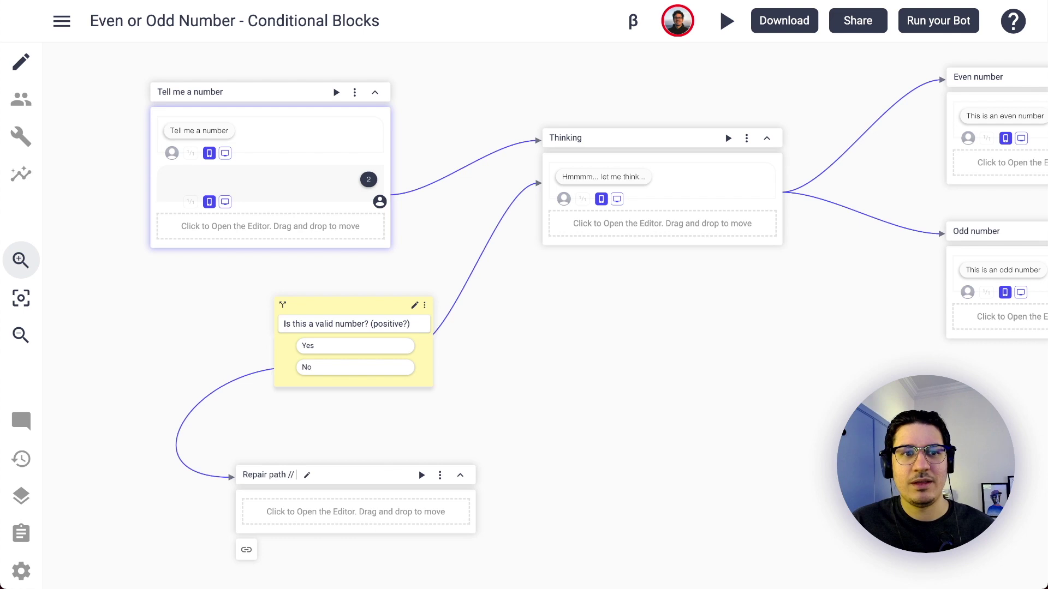
{"action": "type", "text": "Ask"}
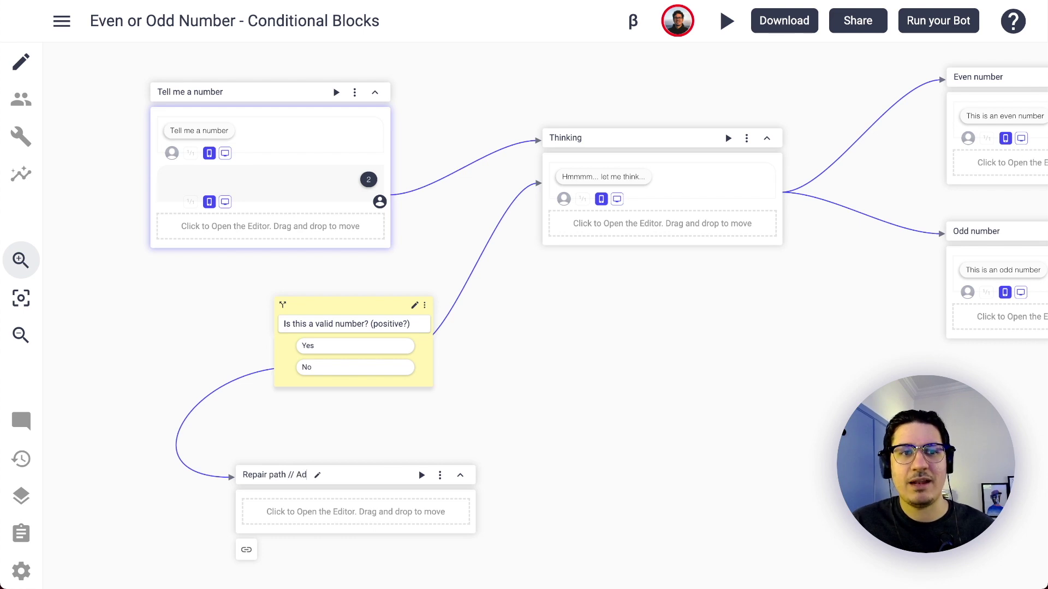
{"action": "type", "text": " for a valid number"}
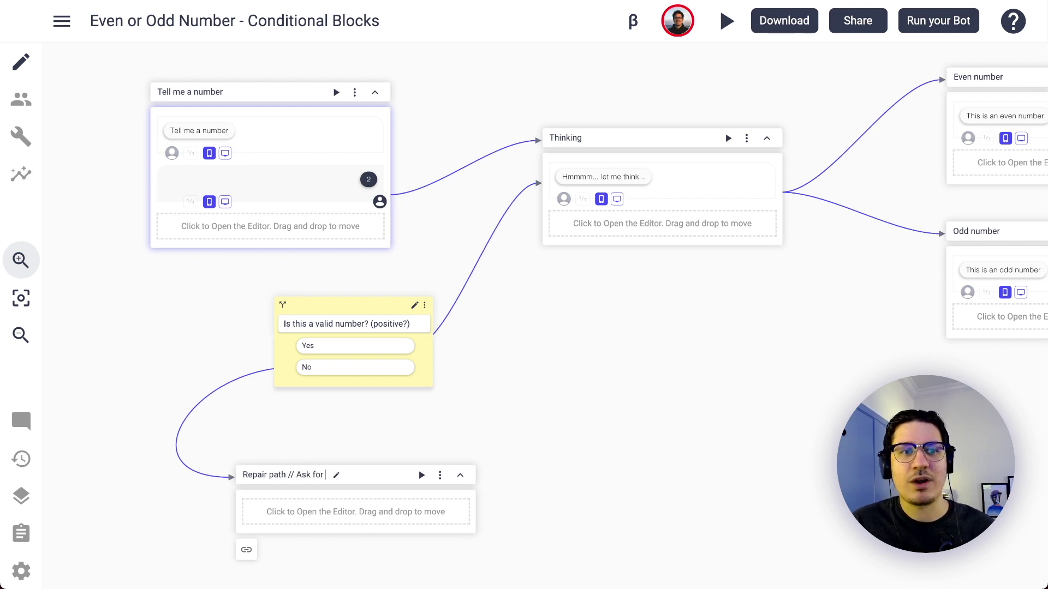
- Add the bot message "Hmm... I'm sorry! I wasn't expecting something like this. Please type a positive number, like 2 or 3, 42" to the repair path
{"action": "left_click", "coordinate": [285, 518]}
{"action": "left_click", "coordinate": [342, 530]}
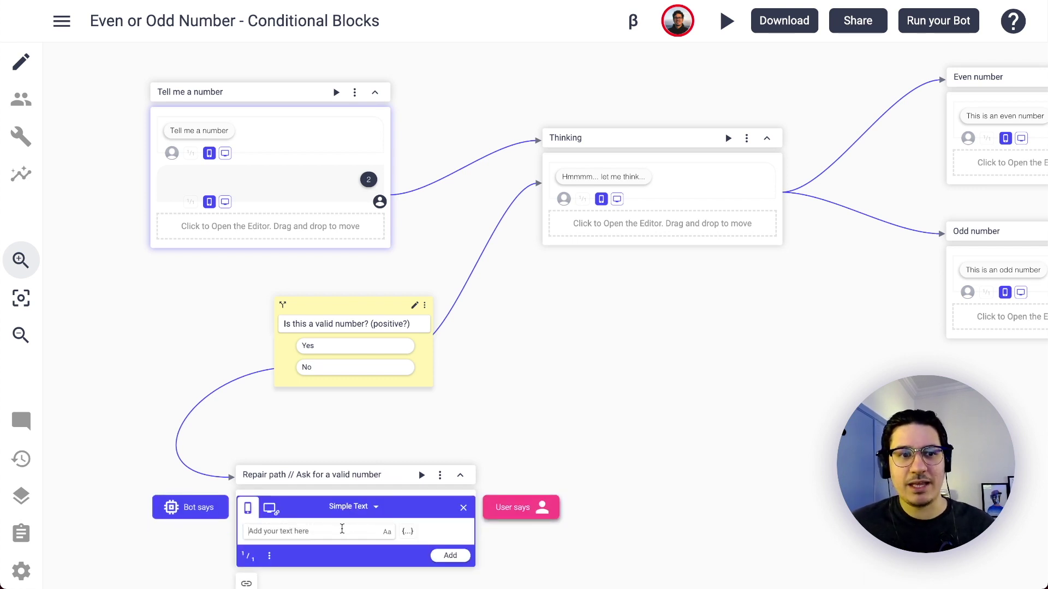
{"action": "type", "text": "Hmm... I'm sorry! I wasn"}
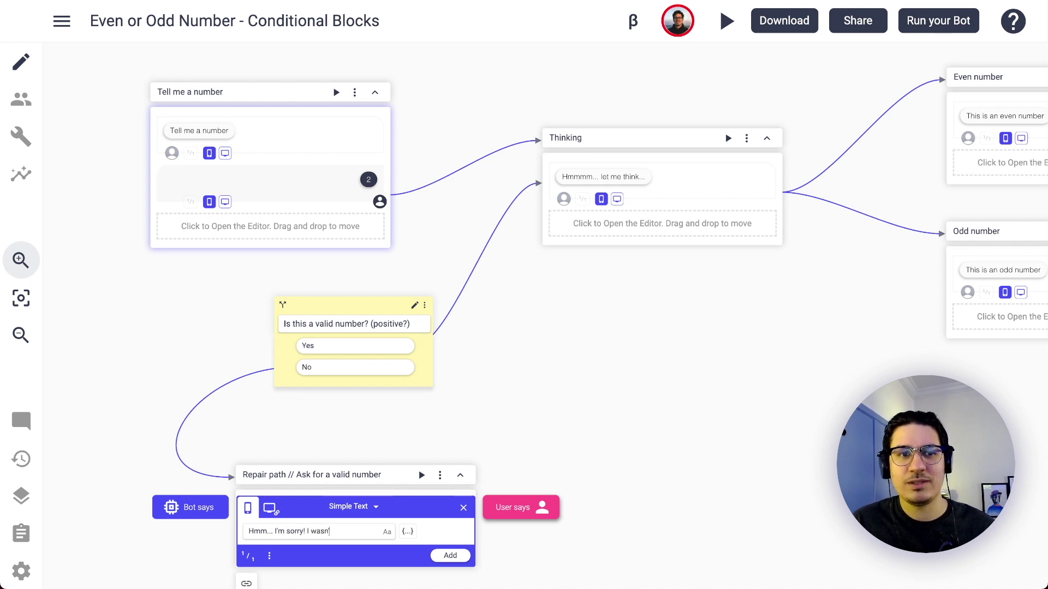
{"action": "type", "text": "'t expecting something like this. Pleas"}
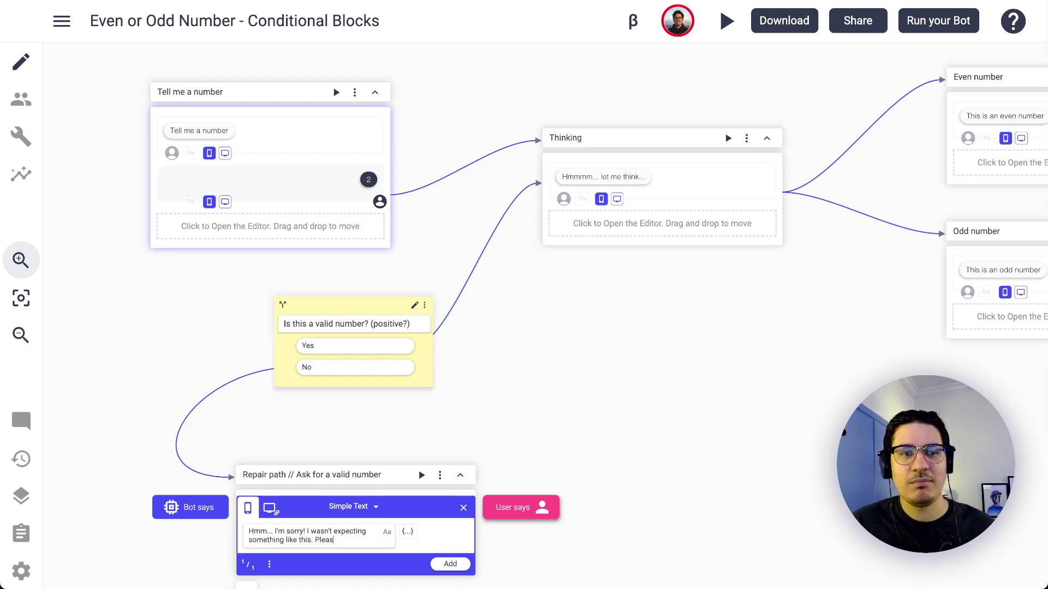
{"action": "type", "text": "e type a positiv"}
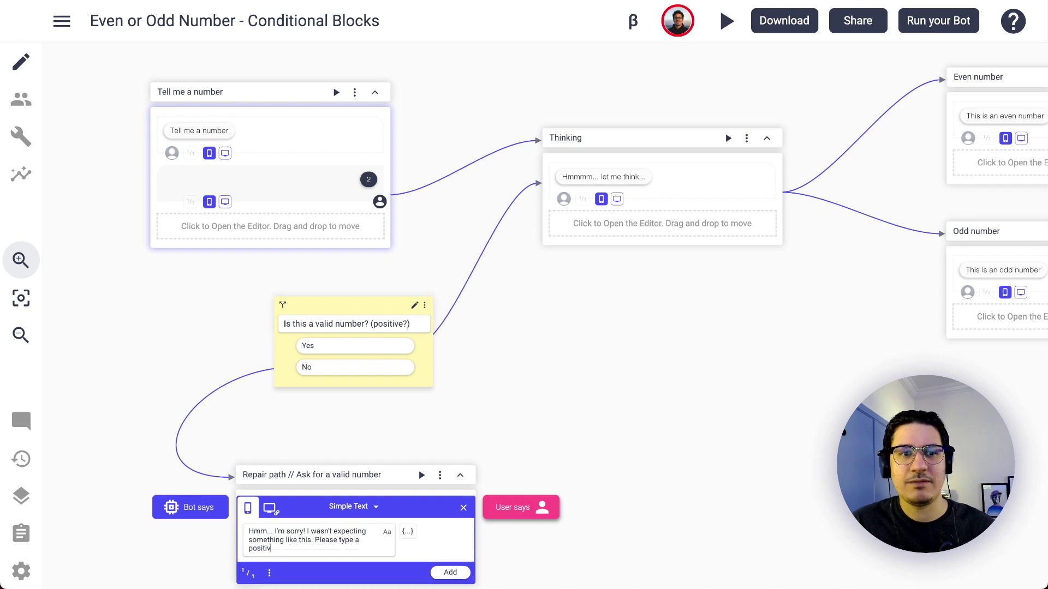
{"action": "type", "text": "e number, like"}
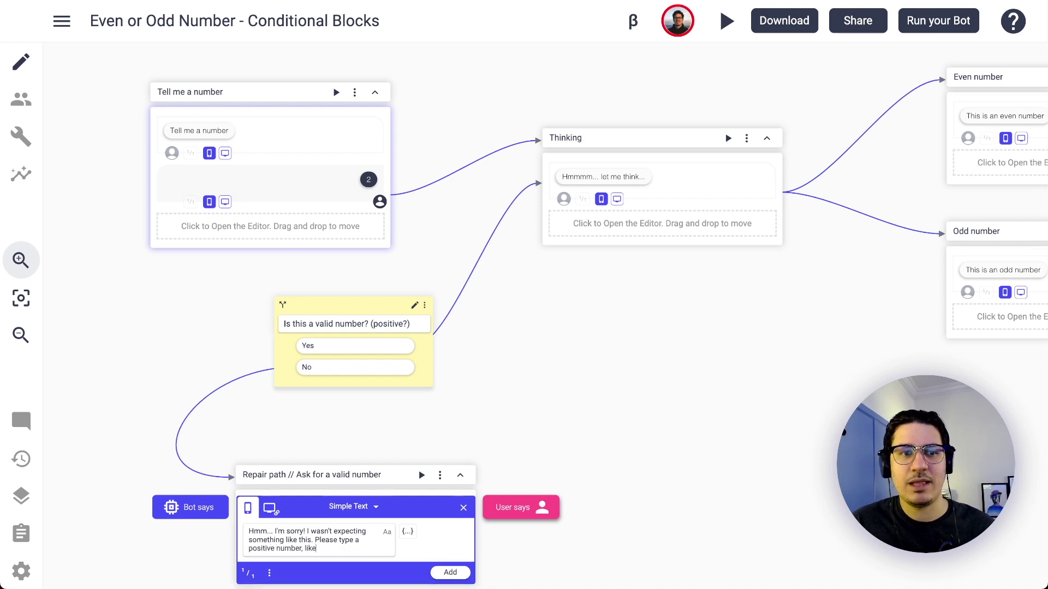
{"action": "type", "text": " 2 or 3, 42"}
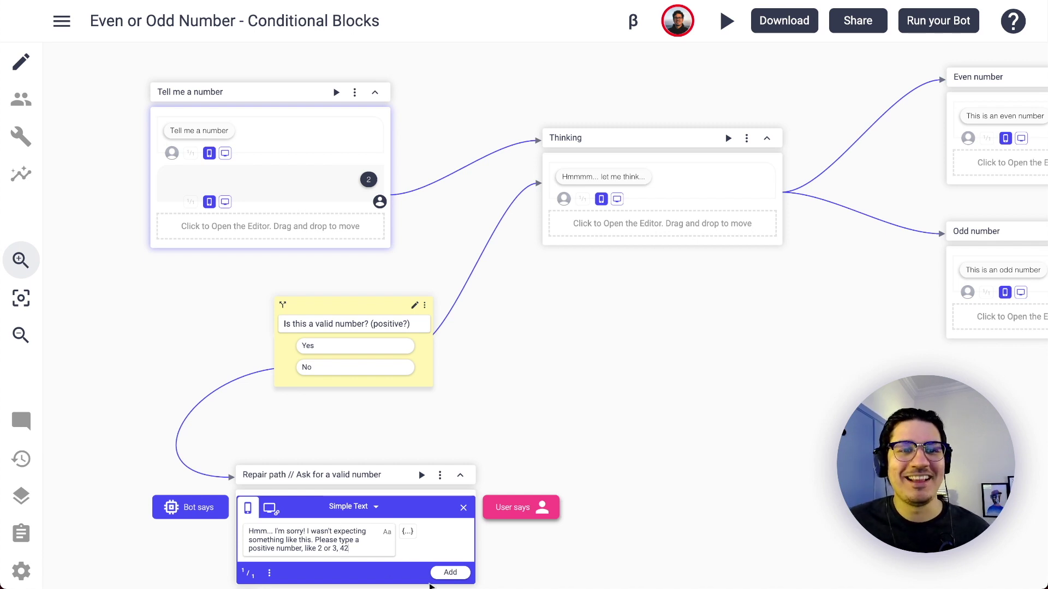
{"action": "left_click", "coordinate": [451, 573]}
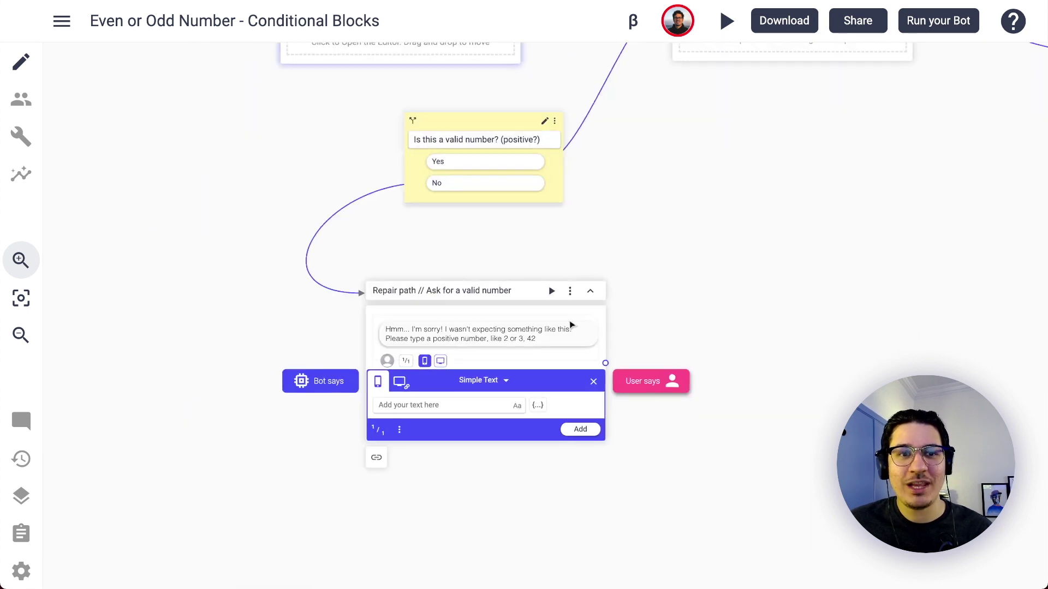
{"action": "left_click", "coordinate": [594, 382]}
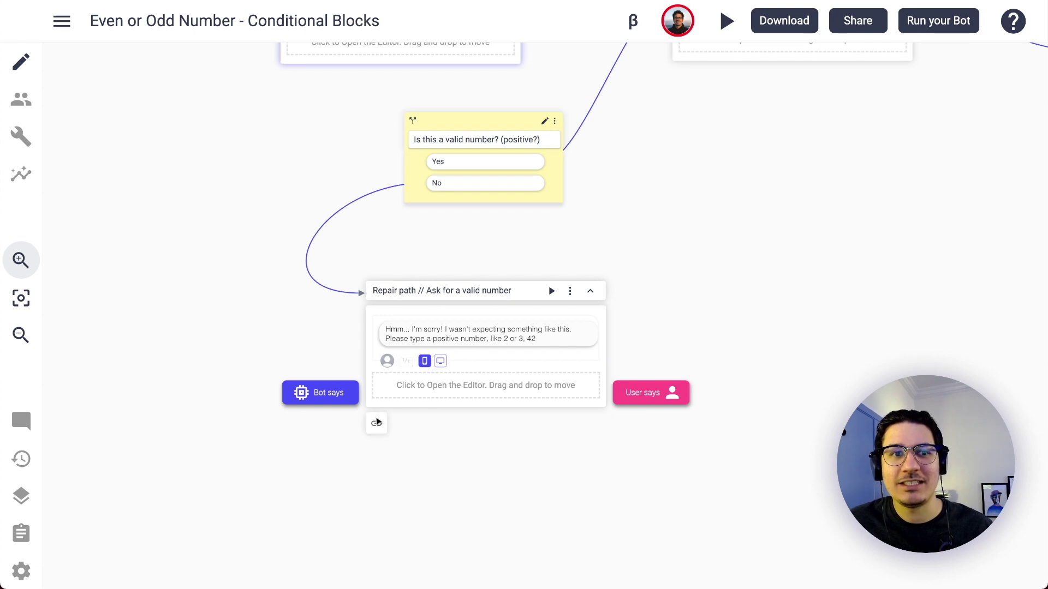
- Link the repair path back to the Tell me a number path and move it to the left of the conditional block
{"action": "left_click_drag", "start_coordinate": [375, 420], "coordinate": [298, 120]}
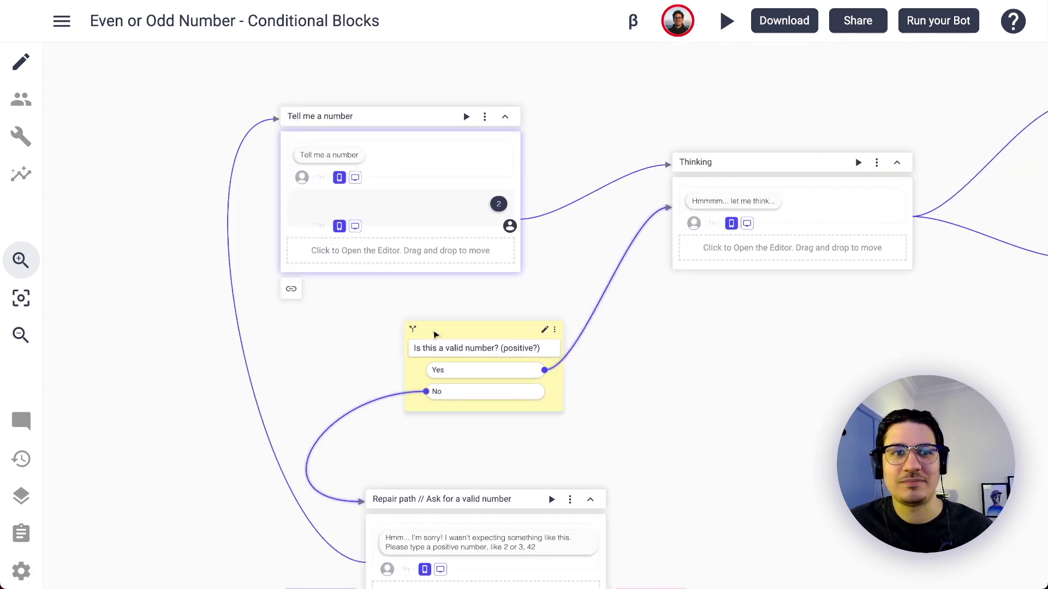
{"action": "left_click_drag", "start_coordinate": [519, 501], "coordinate": [281, 490]}
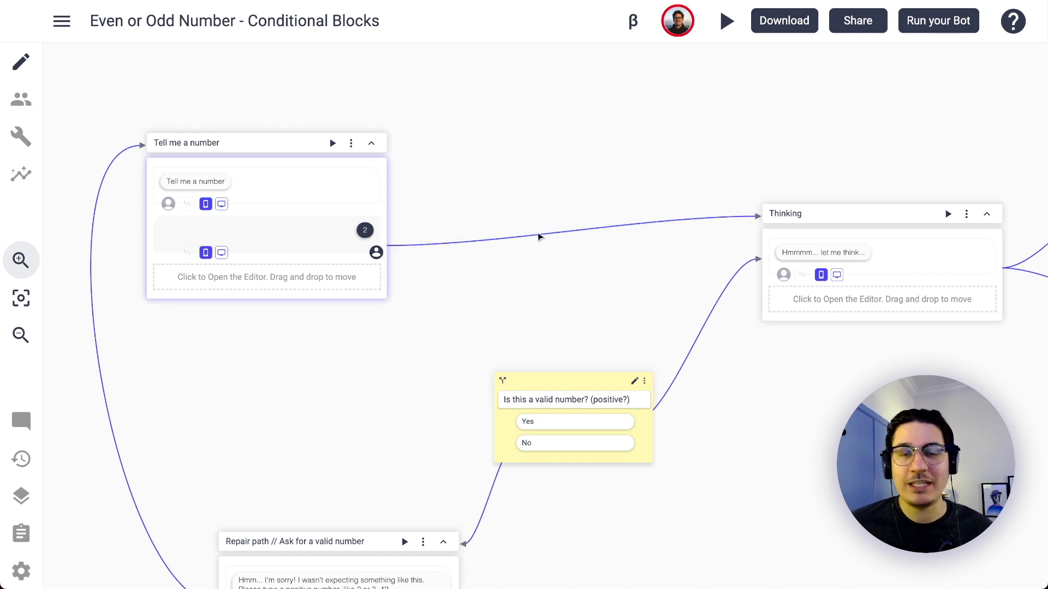
- Replace the connection from the user's number reply to the Thinking path with one to the conditional block, placed between the two paths
{"action": "left_click", "coordinate": [604, 231]}
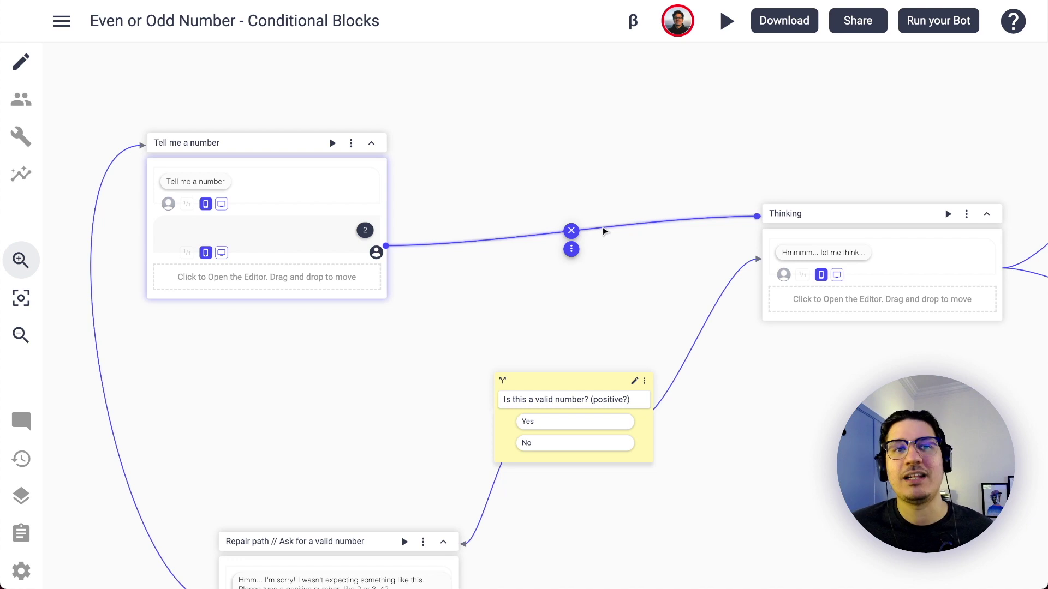
{"action": "left_click", "coordinate": [572, 232]}
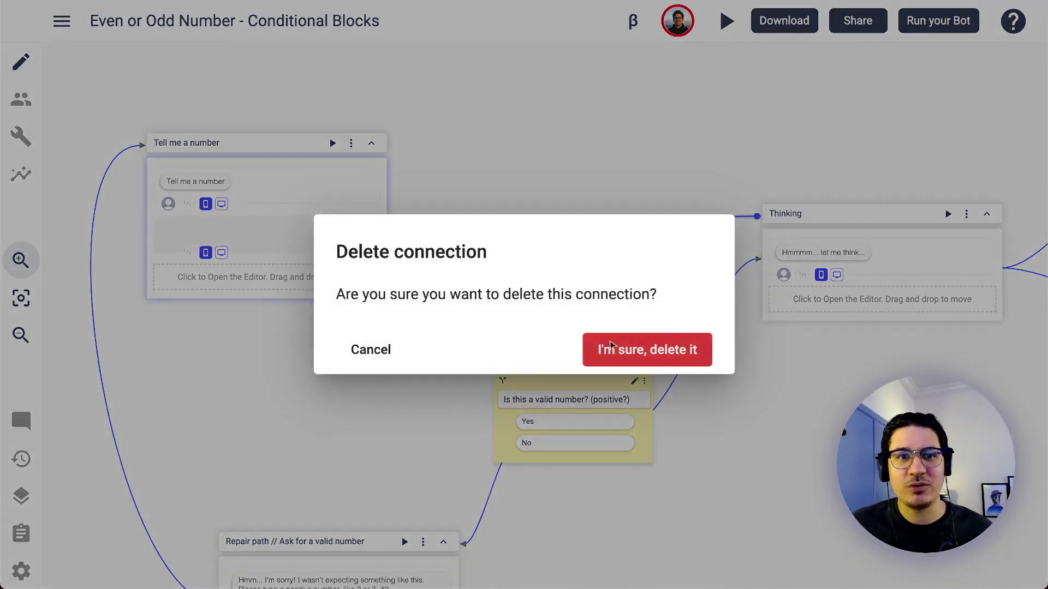
{"action": "left_click", "coordinate": [635, 352]}
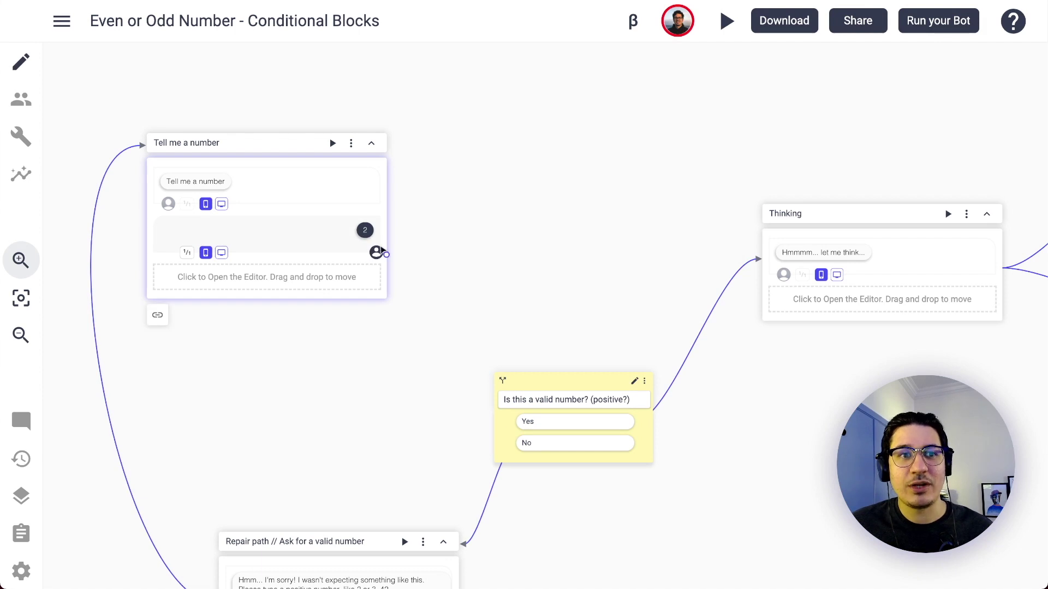
{"action": "left_click_drag", "start_coordinate": [386, 254], "coordinate": [584, 226]}
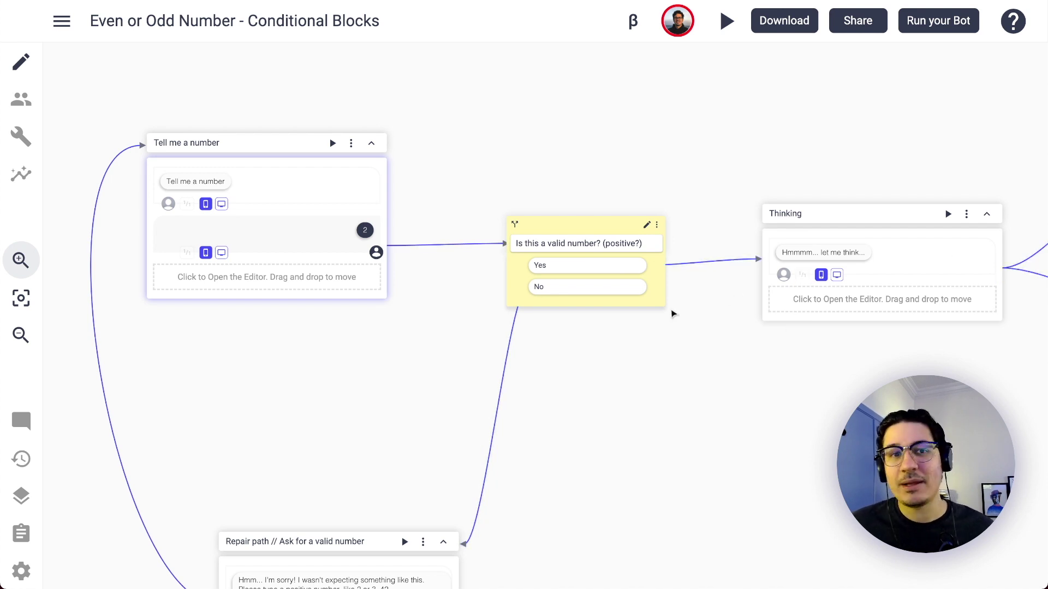
- Move the repair path up below the Tell me a number path and test-run the conversation from there, choosing No, then Yes
{"action": "left_click_drag", "start_coordinate": [373, 546], "coordinate": [383, 389]}
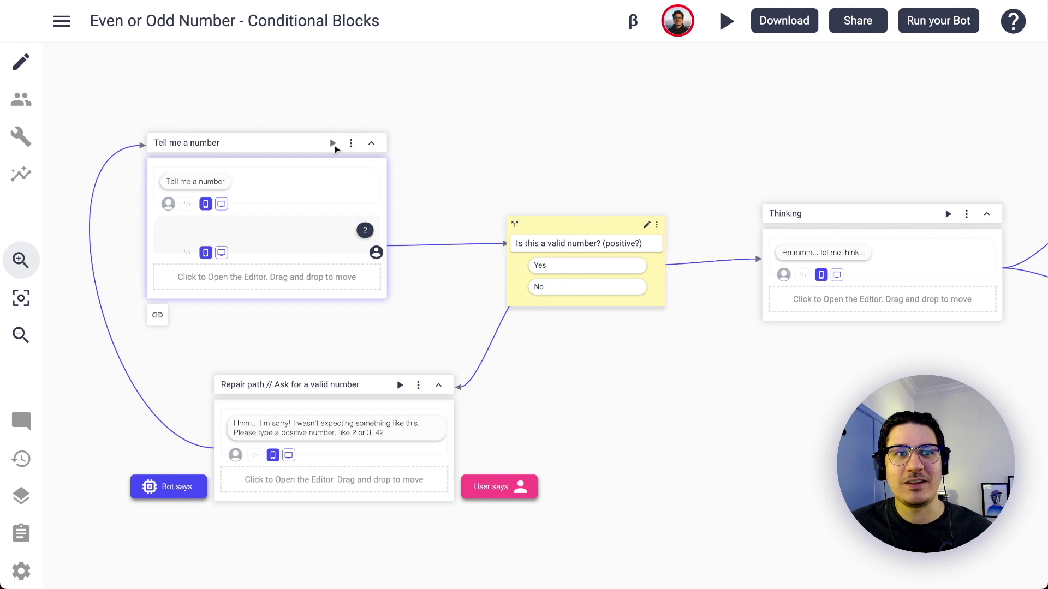
{"action": "left_click", "coordinate": [333, 144]}
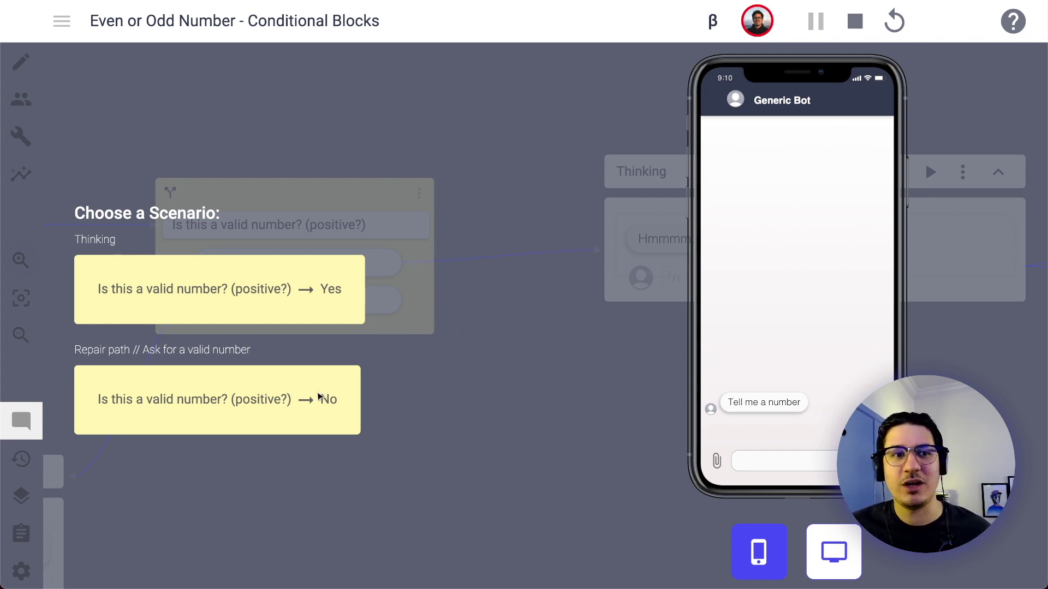
{"action": "left_click", "coordinate": [319, 398]}
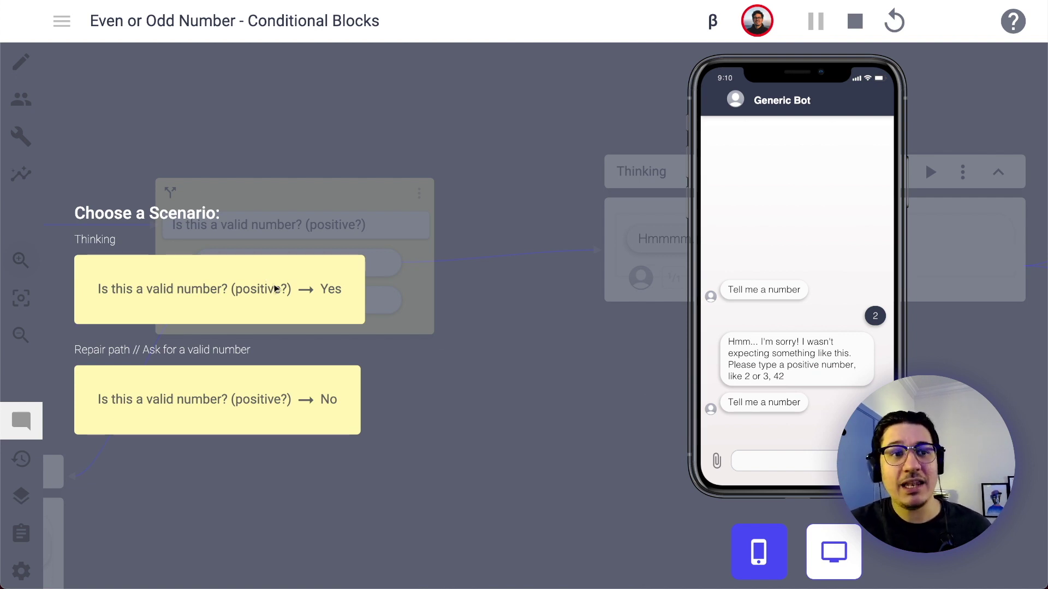
{"action": "left_click", "coordinate": [276, 289]}
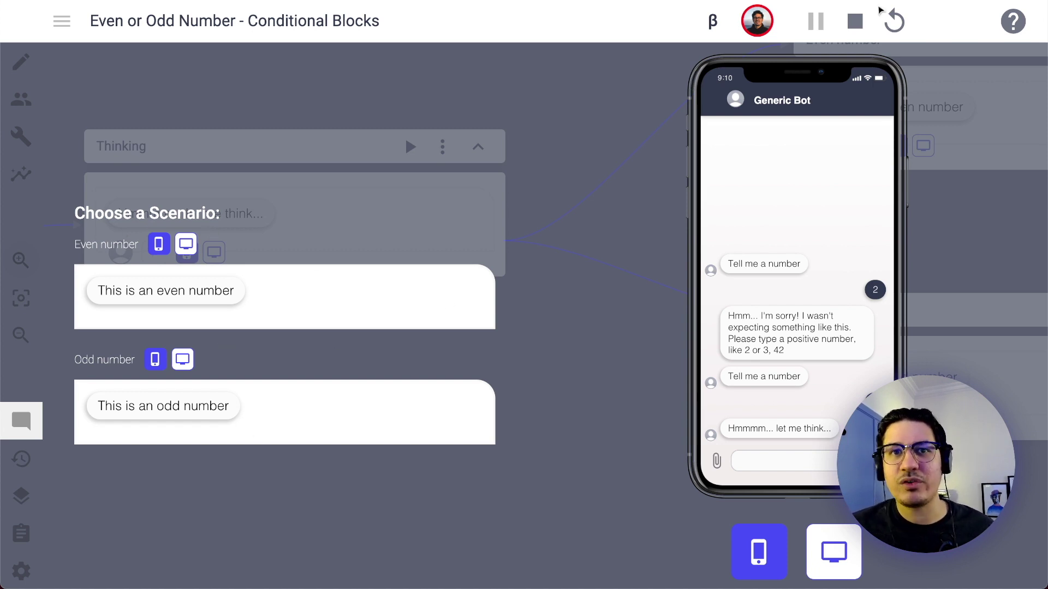
{"action": "left_click", "coordinate": [854, 20]}
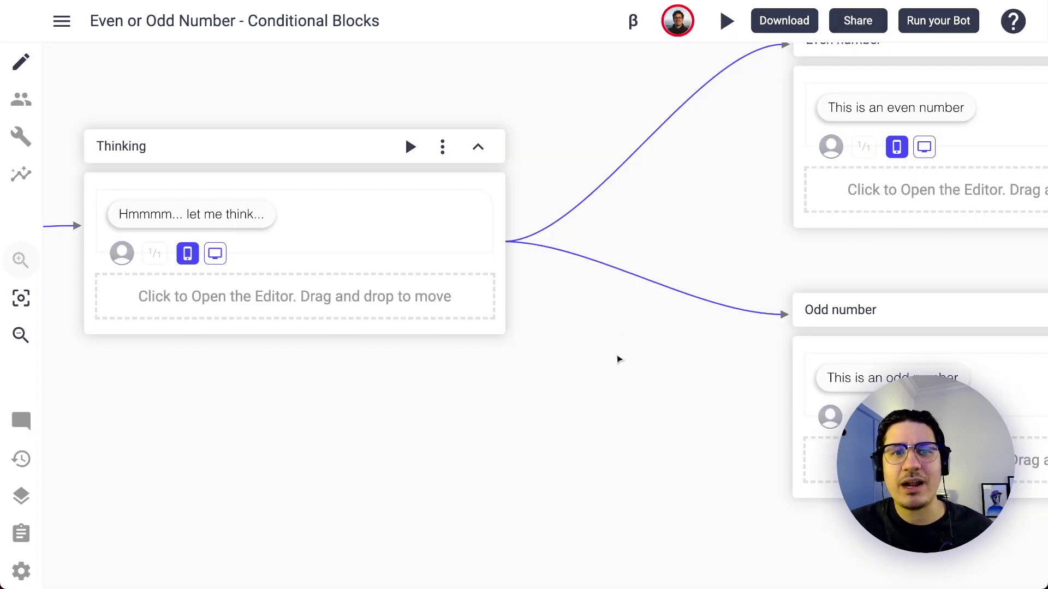
- Delete the connections from the Thinking path to the Even number and Odd number paths
{"action": "left_click_drag", "start_coordinate": [688, 388], "coordinate": [632, 447]}
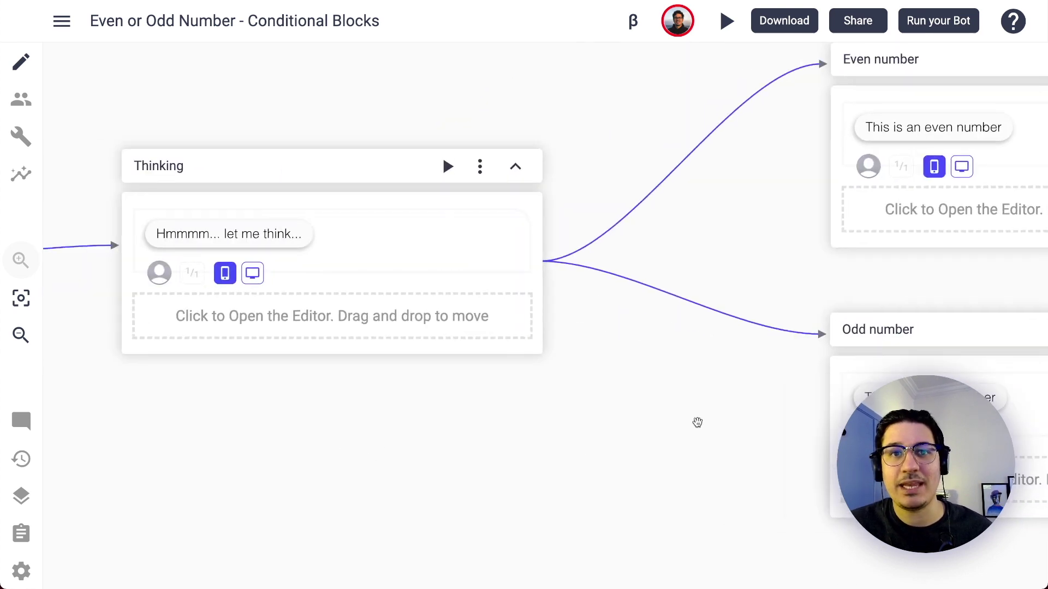
{"action": "left_click_drag", "start_coordinate": [697, 421], "coordinate": [502, 447]}
{"action": "left_click", "coordinate": [19, 334]}
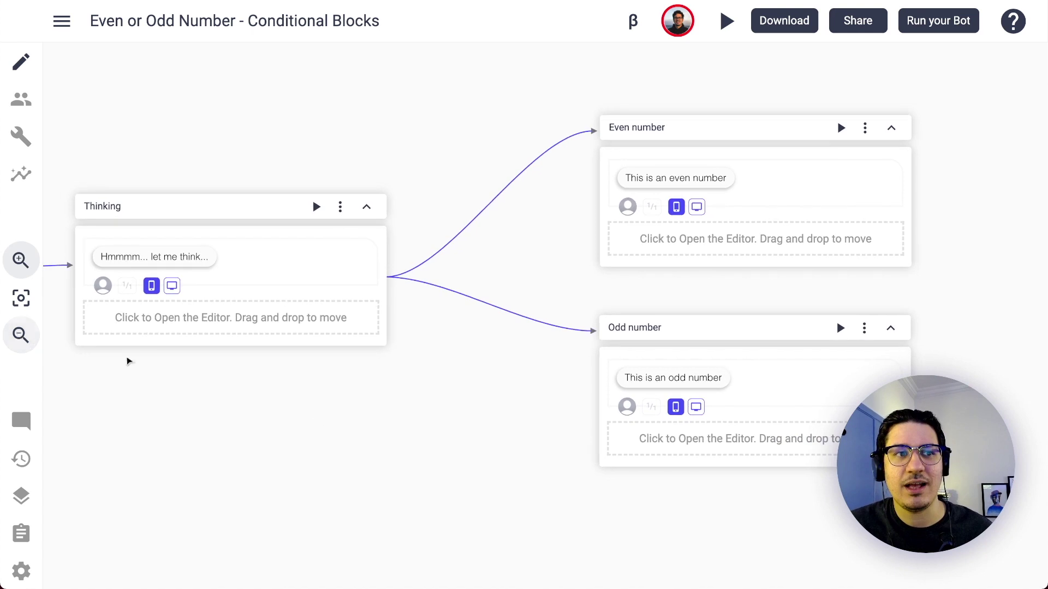
{"action": "left_click_drag", "start_coordinate": [246, 424], "coordinate": [384, 426]}
{"action": "mouse_move", "coordinate": [649, 221]}
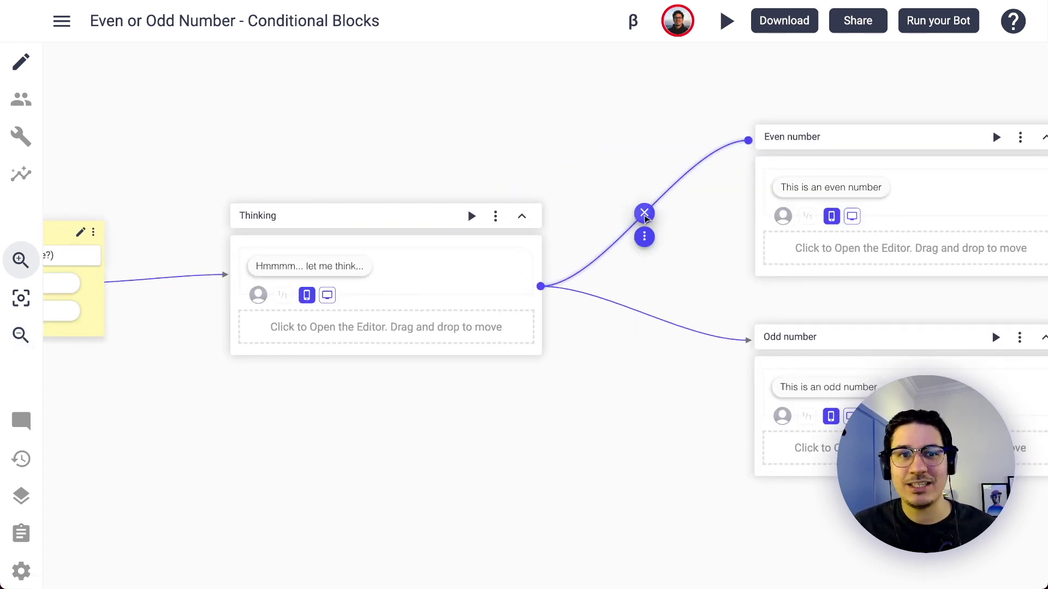
{"action": "left_click", "coordinate": [646, 216]}
{"action": "left_click", "coordinate": [643, 352]}
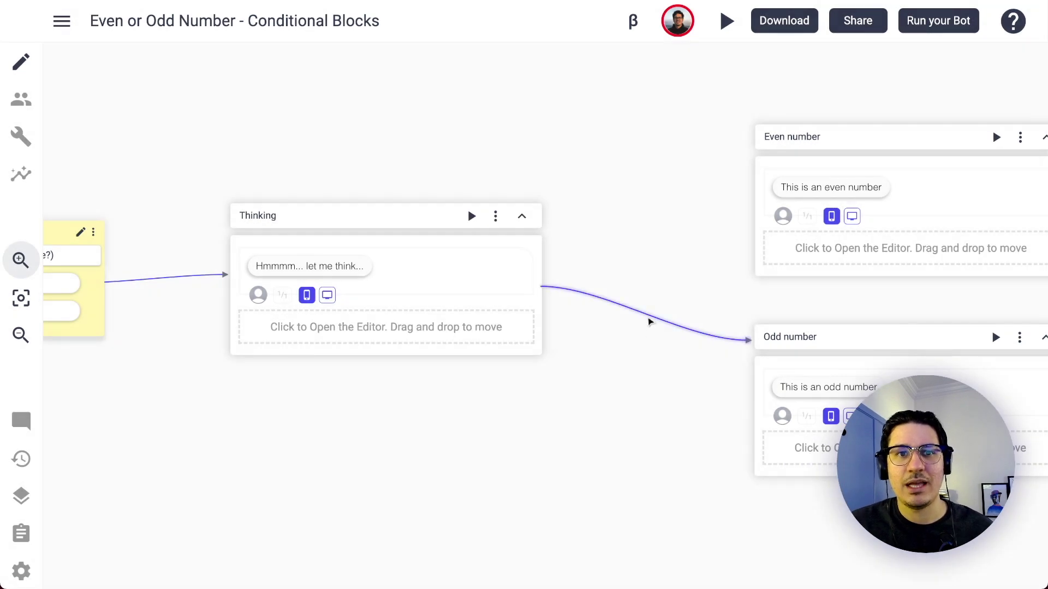
{"action": "left_click", "coordinate": [644, 313]}
{"action": "left_click", "coordinate": [697, 347]}
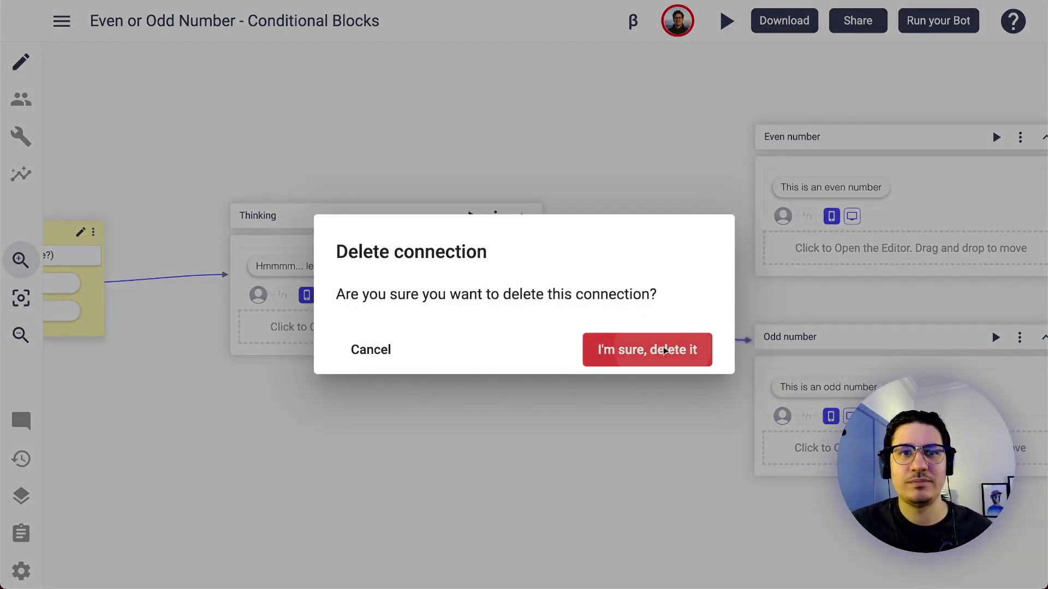
- Move the Even number and Odd number paths together farther away from the Thinking path to free space between them
{"action": "left_click_drag", "start_coordinate": [720, 287], "coordinate": [236, 302]}
{"action": "left_click_drag", "start_coordinate": [167, 121], "coordinate": [626, 502]}
{"action": "left_click_drag", "start_coordinate": [539, 442], "coordinate": [764, 423]}
{"action": "left_click", "coordinate": [386, 321]}
{"action": "left_click_drag", "start_coordinate": [309, 345], "coordinate": [496, 339]}
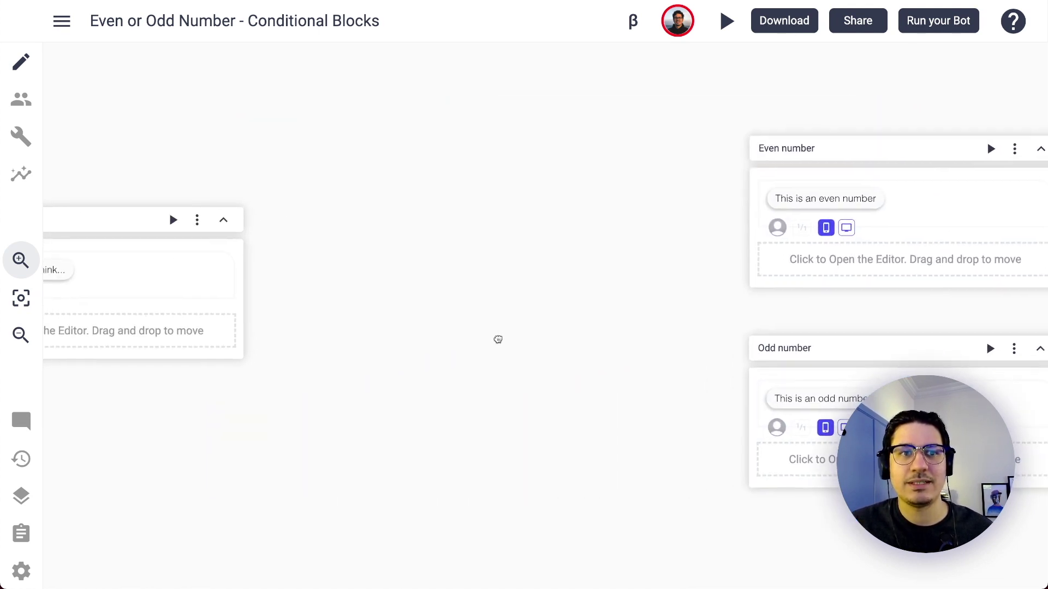
- Create a conditional block in the free space, described as "Is this number...?", with the conditions Even and Odd
{"action": "right_click", "coordinate": [475, 268]}
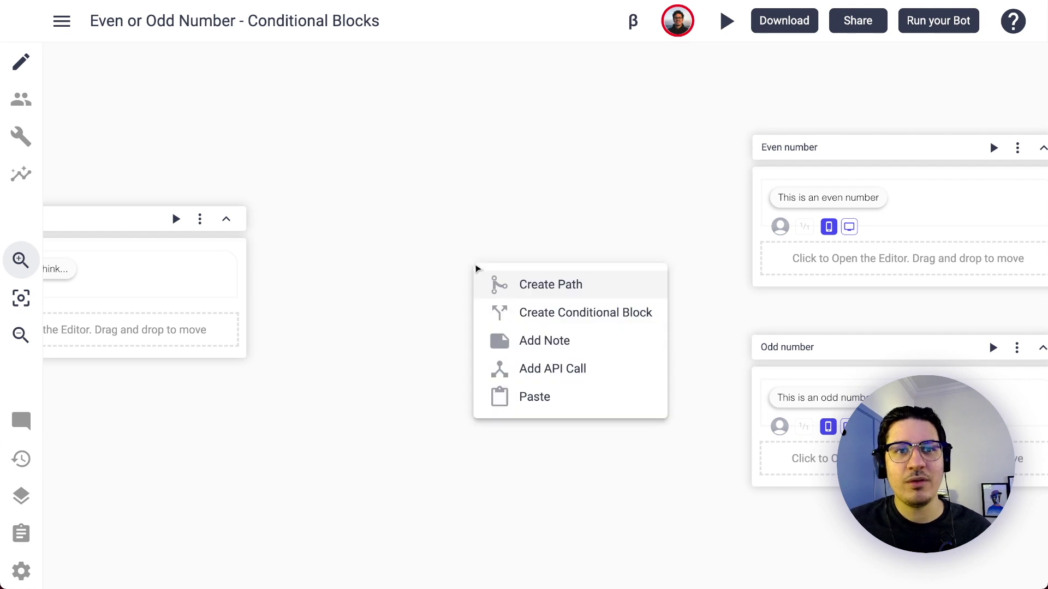
{"action": "left_click", "coordinate": [537, 316]}
{"action": "left_click_drag", "start_coordinate": [552, 231], "coordinate": [517, 236]}
{"action": "left_click", "coordinate": [518, 251]}
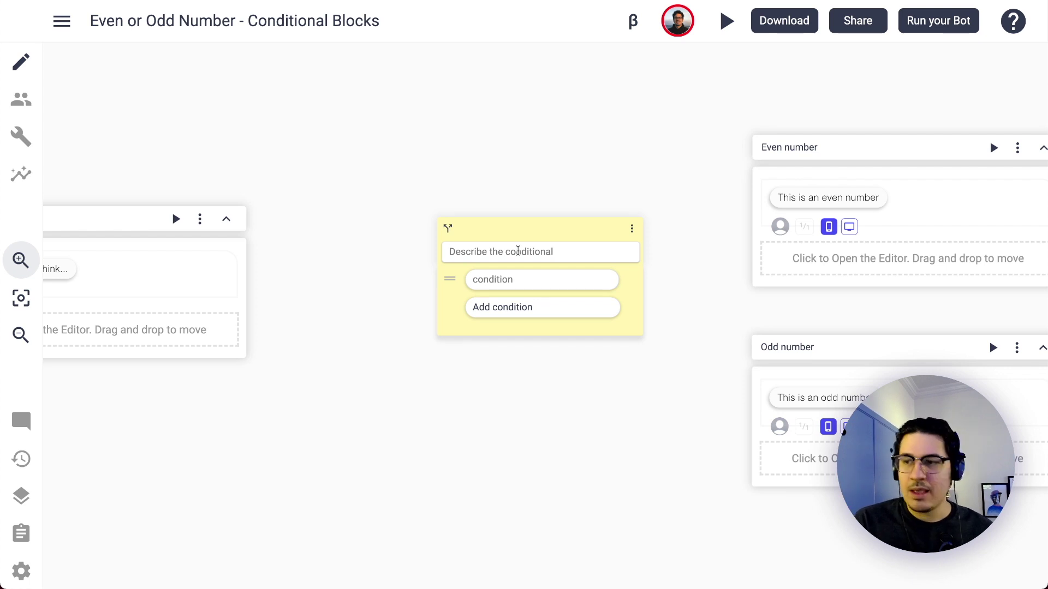
{"action": "type", "text": "Is this number."}
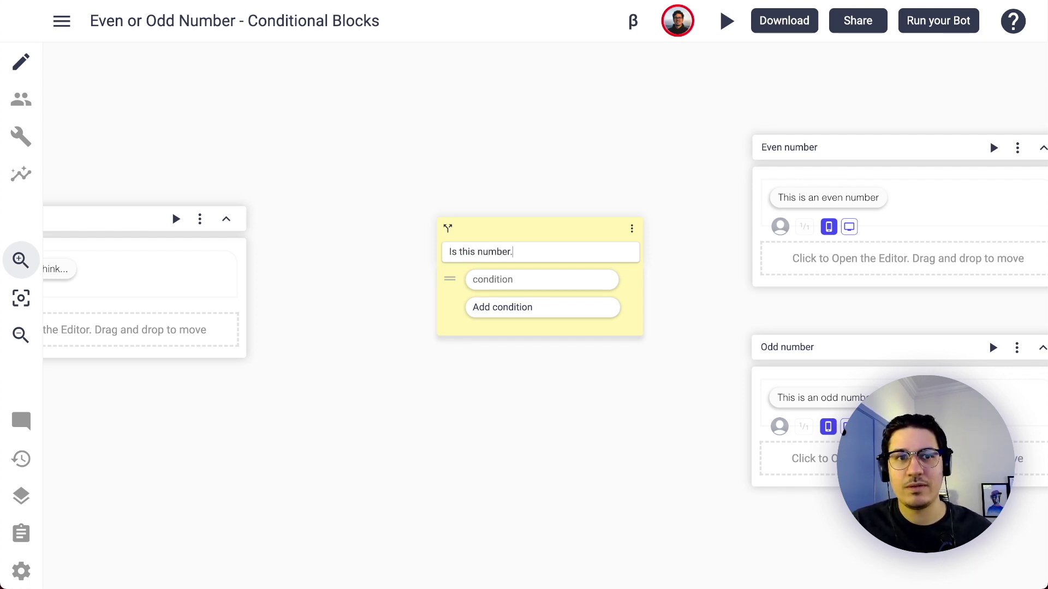
{"action": "type", "text": "Even"}
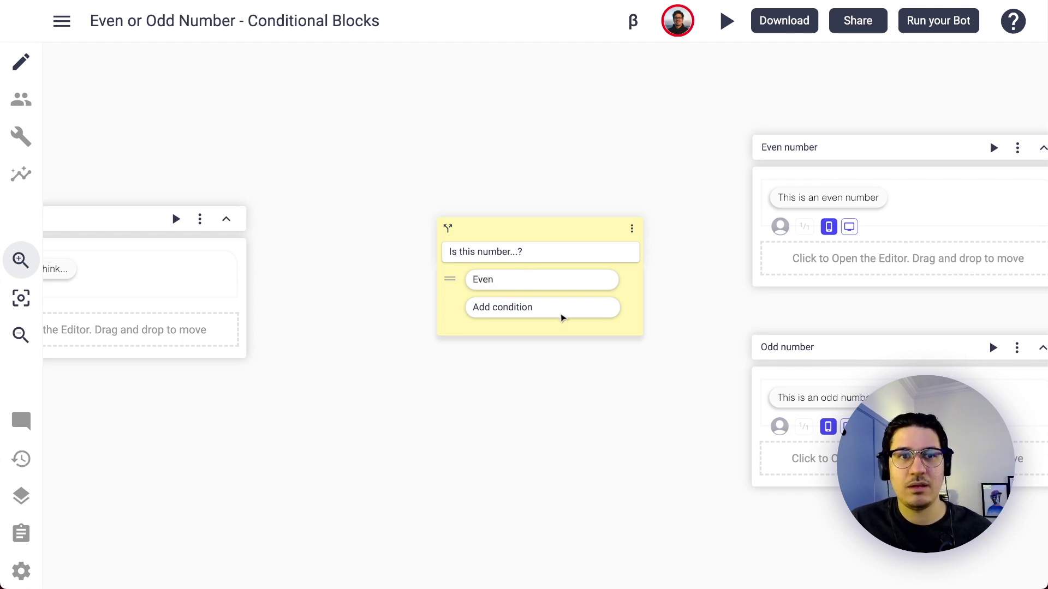
{"action": "left_click", "coordinate": [561, 315]}
{"action": "type", "text": "Odd"}
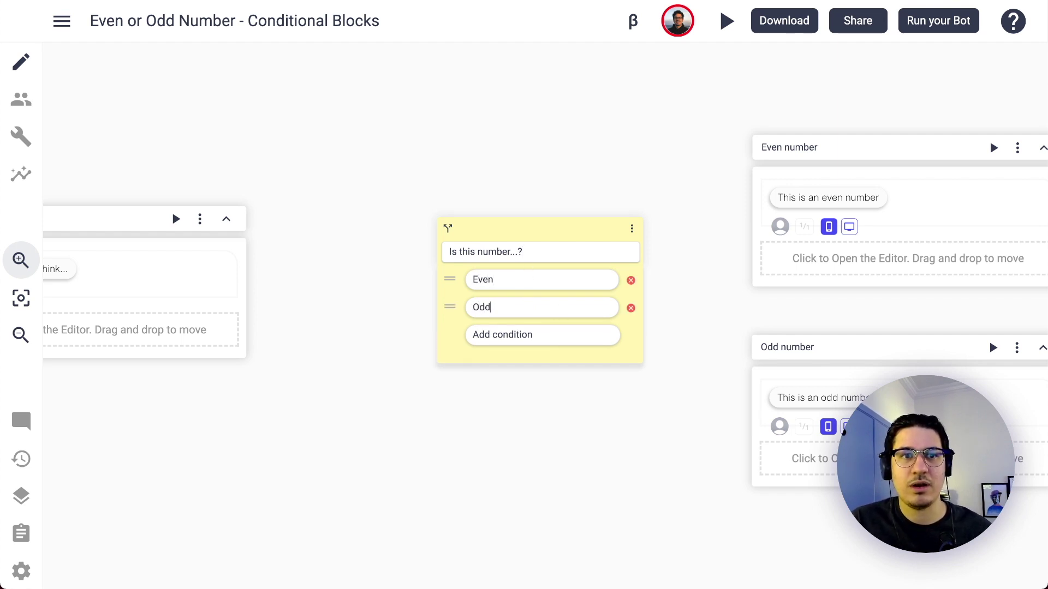
{"action": "left_click", "coordinate": [659, 293]}
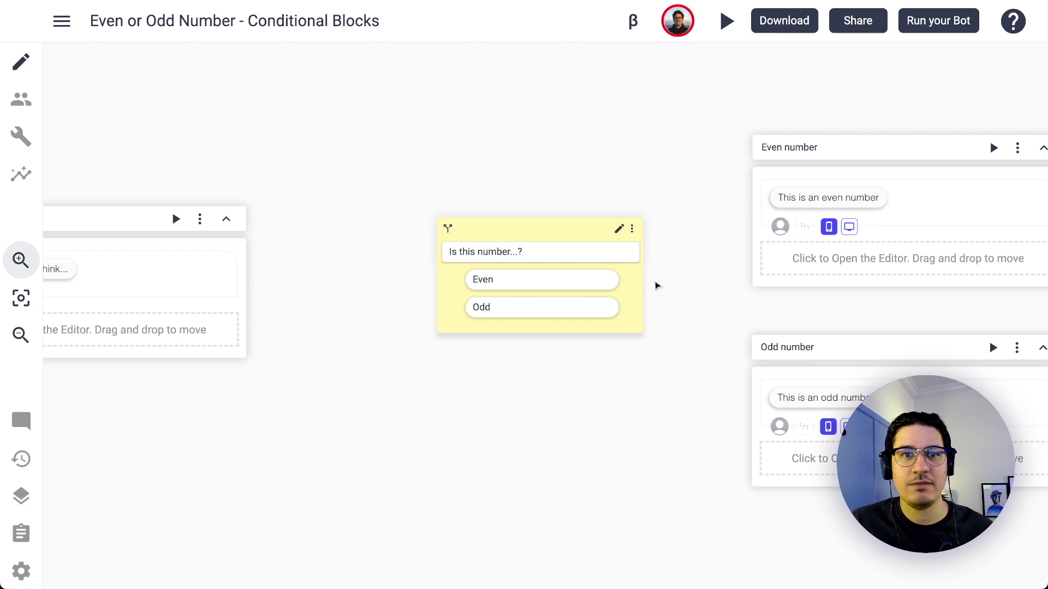
- Connect the Even condition to the Even number path and the Odd condition to the Odd number path
{"action": "left_click_drag", "start_coordinate": [647, 279], "coordinate": [755, 156]}
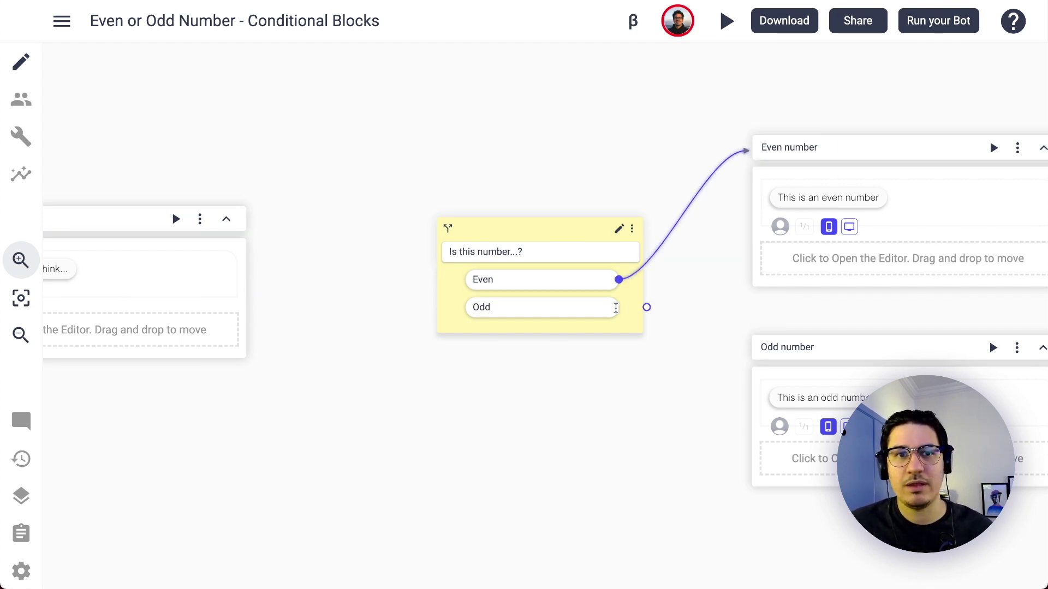
{"action": "left_click_drag", "start_coordinate": [646, 307], "coordinate": [755, 348]}
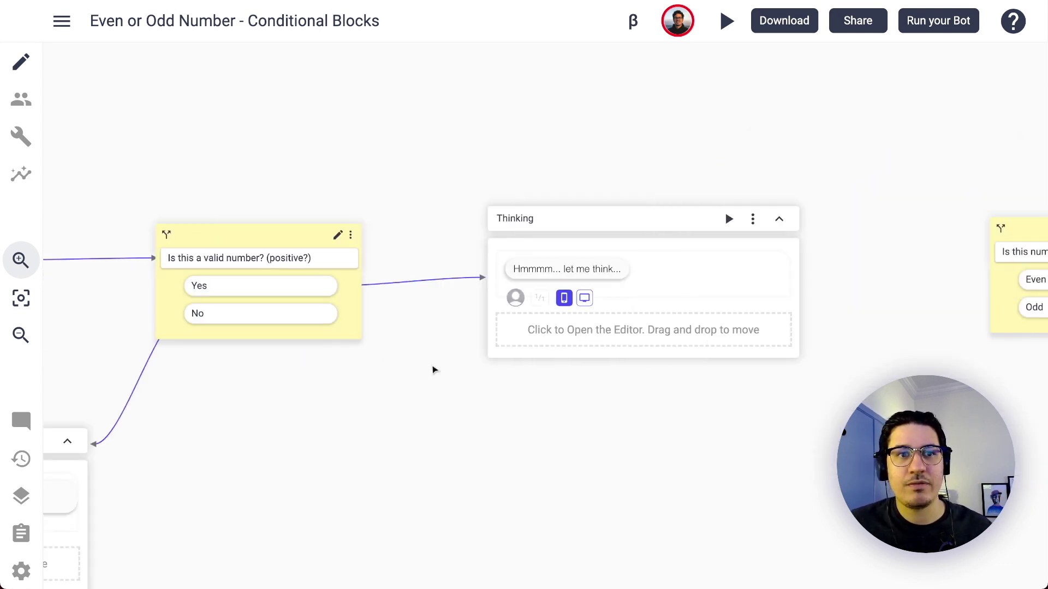
- Connect the Thinking path to the "Is this number...?" block and move that block closer to the Thinking path
{"action": "scroll", "coordinate": [637, 270], "scroll_direction": "right", "scroll_amount": 5}
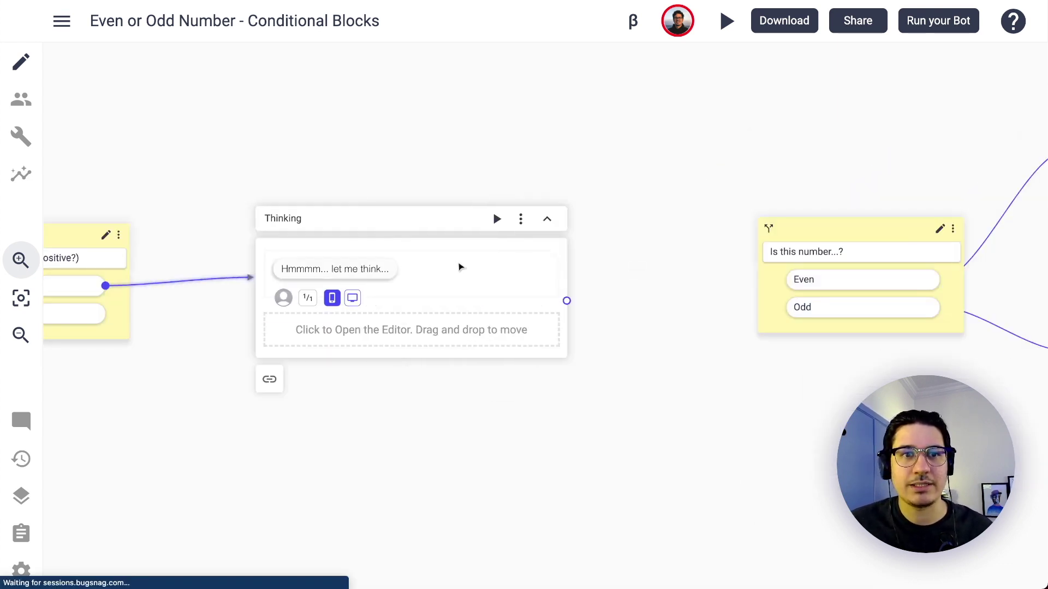
{"action": "left_click_drag", "start_coordinate": [567, 302], "coordinate": [772, 276]}
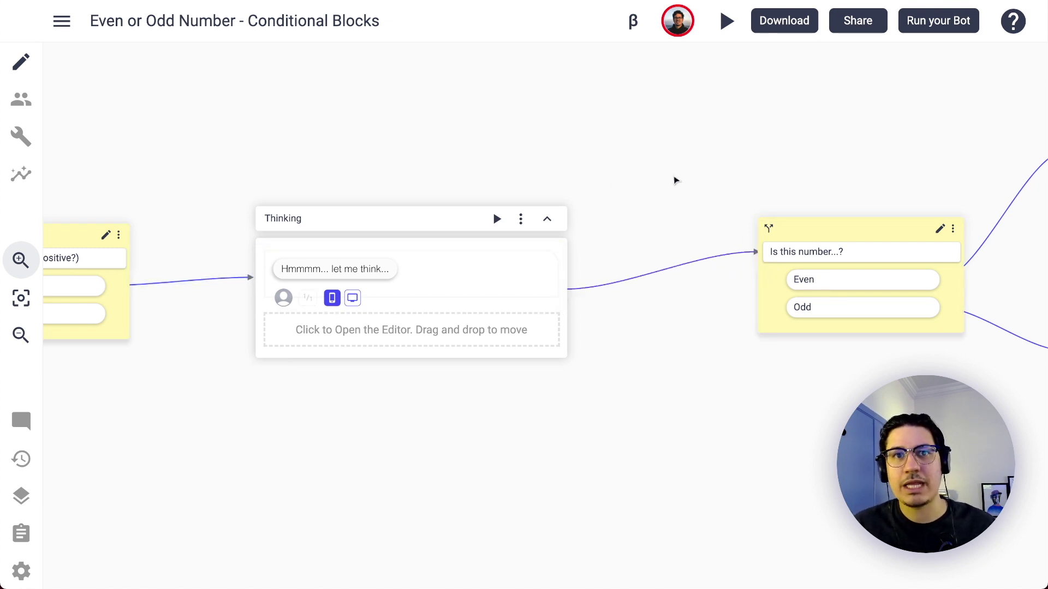
{"action": "left_click_drag", "start_coordinate": [906, 150], "coordinate": [715, 112]}
{"action": "left_click_drag", "start_coordinate": [719, 221], "coordinate": [643, 239]}
- Review the whole flow from the Tell me a number path through both conditional blocks to the Even number and Odd number paths
{"action": "mouse_move", "coordinate": [273, 164]}
{"action": "left_mouse_down"}
{"action": "mouse_move", "coordinate": [720, 110]}
{"action": "mouse_move", "coordinate": [831, 118]}
{"action": "left_mouse_up"}
{"action": "left_click_drag", "start_coordinate": [599, 123], "coordinate": [911, 138]}
{"action": "left_click_drag", "start_coordinate": [834, 110], "coordinate": [850, 131]}
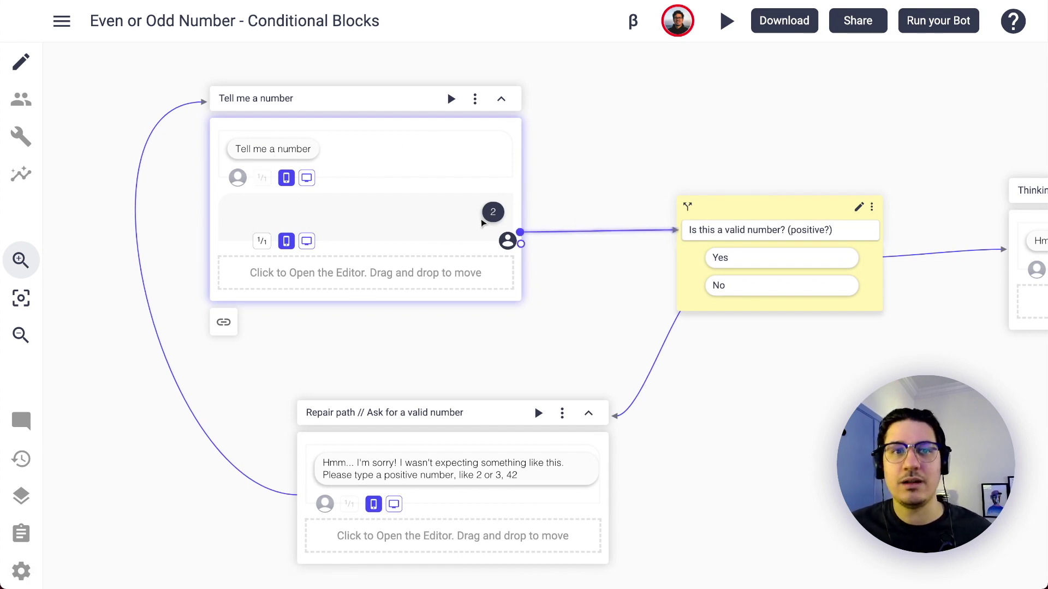
{"action": "scroll", "coordinate": [659, 250], "scroll_direction": "right", "scroll_amount": 3}
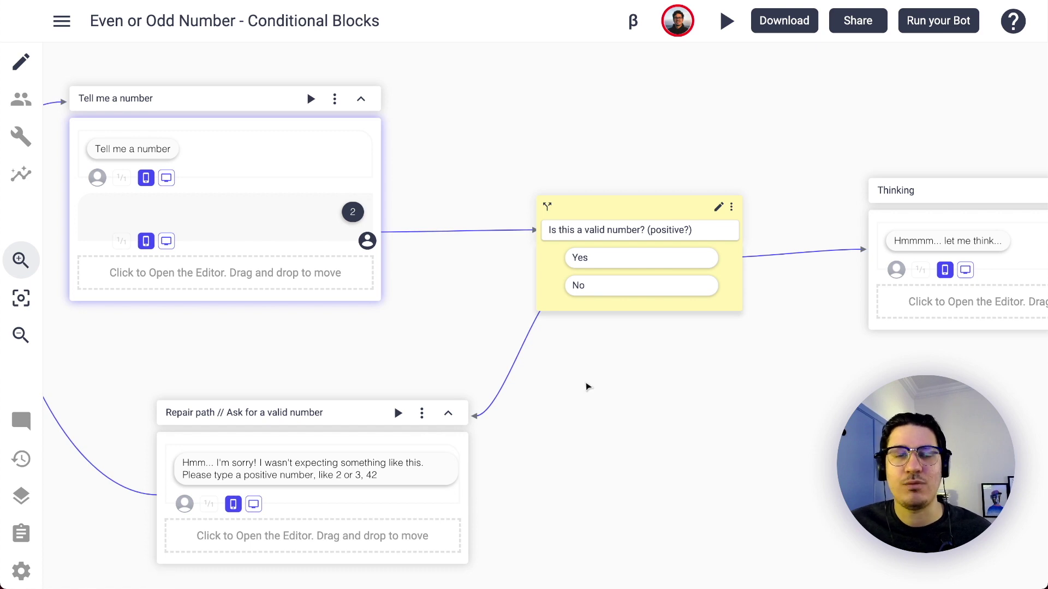
{"action": "scroll", "coordinate": [586, 387], "scroll_direction": "right", "scroll_amount": 15}
{"action": "scroll", "coordinate": [587, 387], "scroll_direction": "left", "scroll_amount": 8}
{"action": "mouse_move", "coordinate": [487, 285]}
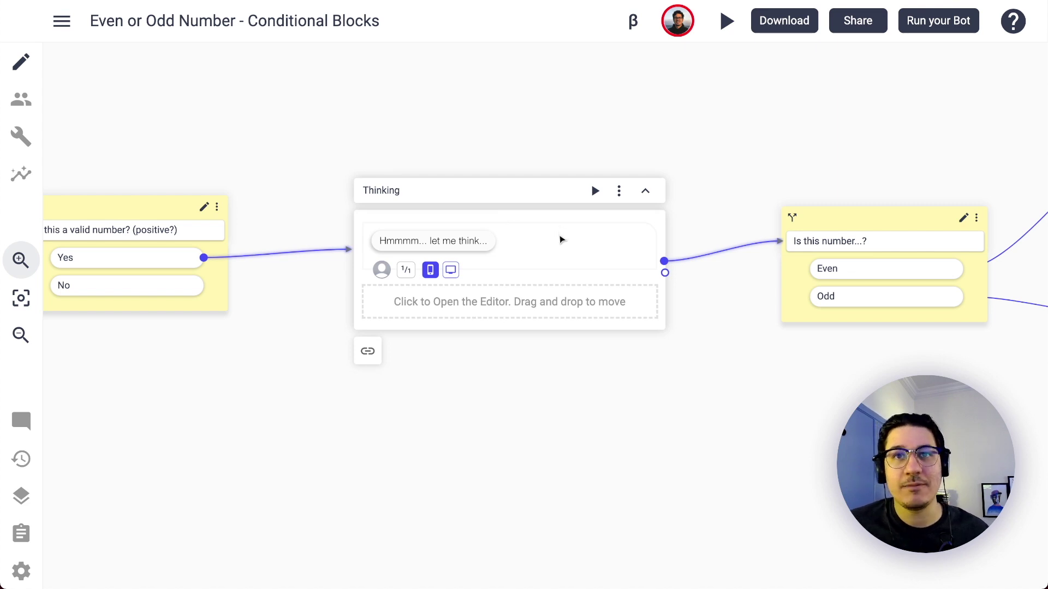
{"action": "scroll", "coordinate": [655, 234], "scroll_direction": "right", "scroll_amount": 10}
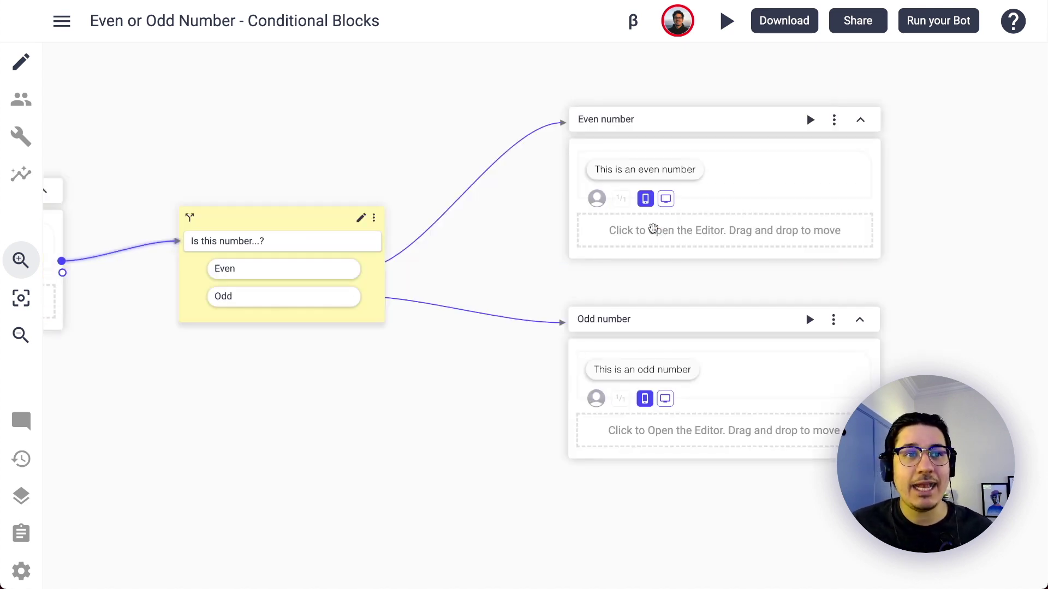
{"action": "scroll", "coordinate": [314, 233], "scroll_direction": "left", "scroll_amount": 1}
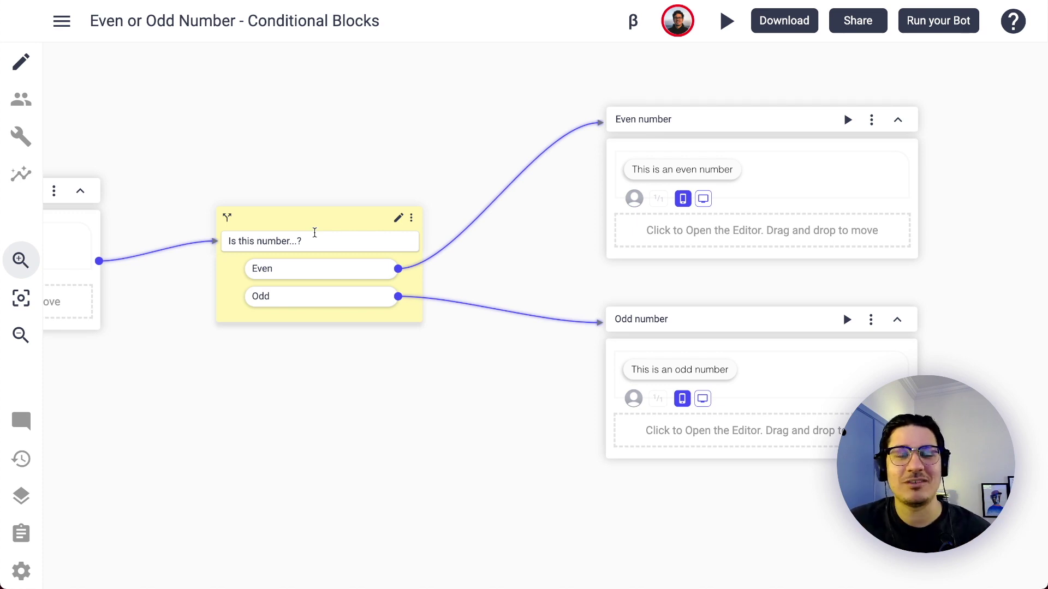
{"action": "left_click_drag", "start_coordinate": [428, 134], "coordinate": [566, 179]}
{"action": "left_click_drag", "start_coordinate": [451, 178], "coordinate": [543, 177]}
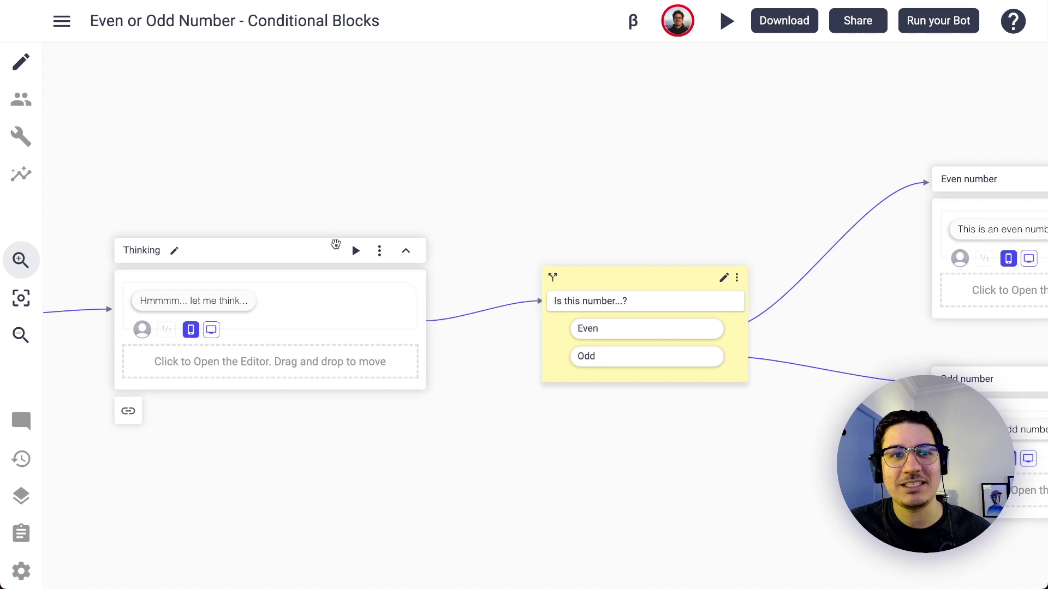
- Test-run the conversation from the Thinking path, choosing the Odd condition, and stop the preview
{"action": "left_click_drag", "start_coordinate": [328, 262], "coordinate": [326, 265]}
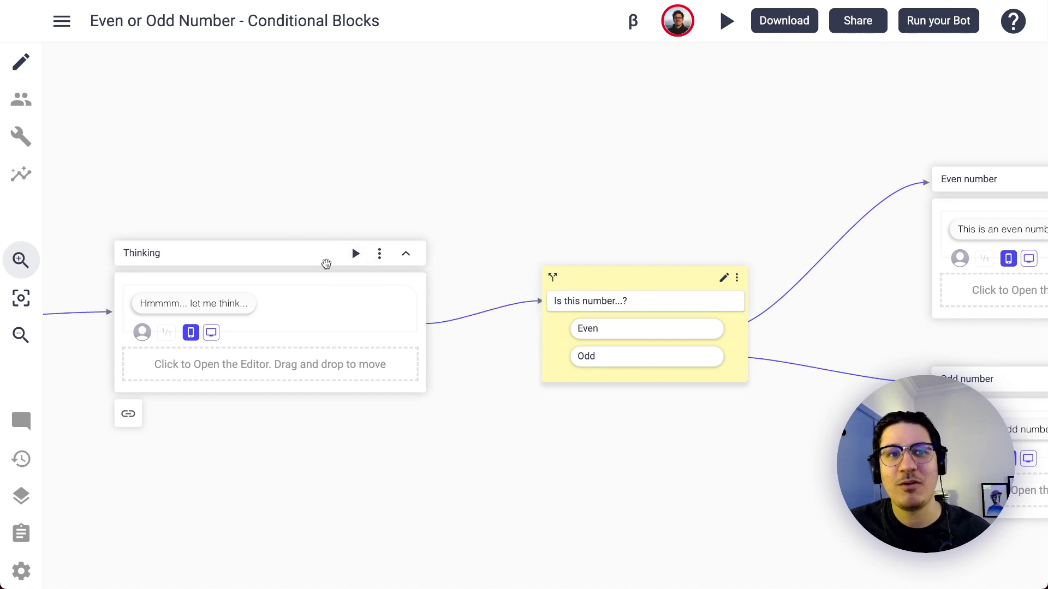
{"action": "left_click", "coordinate": [356, 253]}
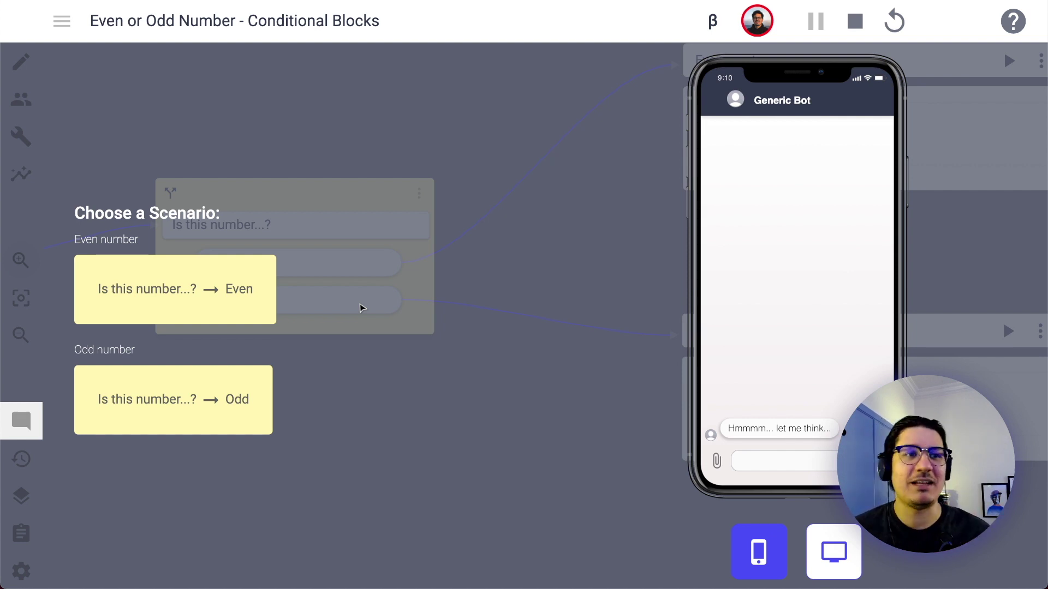
{"action": "left_click", "coordinate": [233, 380]}
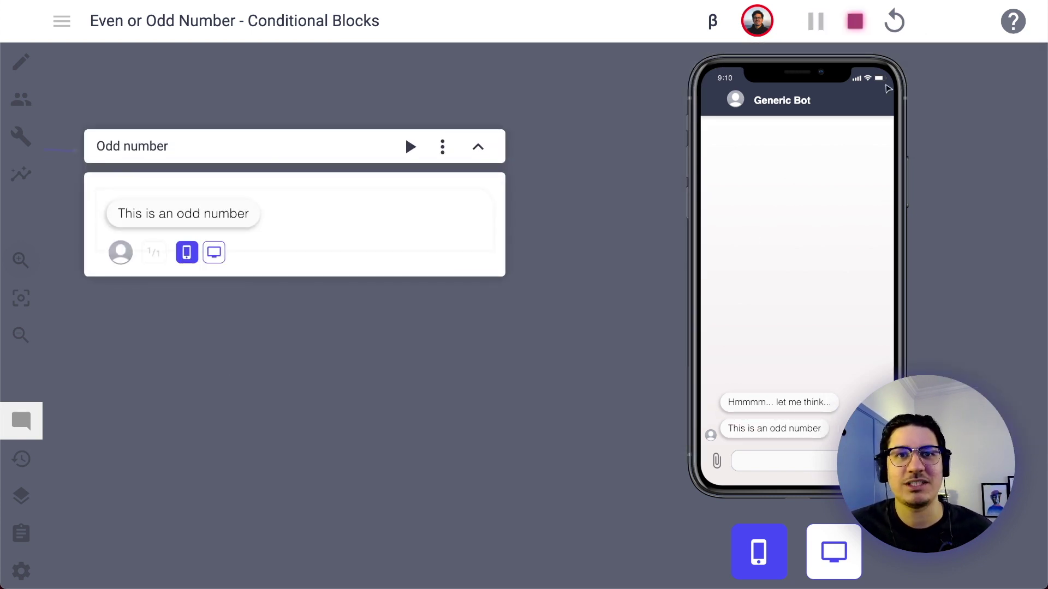
{"action": "left_click", "coordinate": [855, 21]}
- Create a new conditional block in the empty canvas area above the Tell me a number path
{"action": "left_click", "coordinate": [25, 261]}
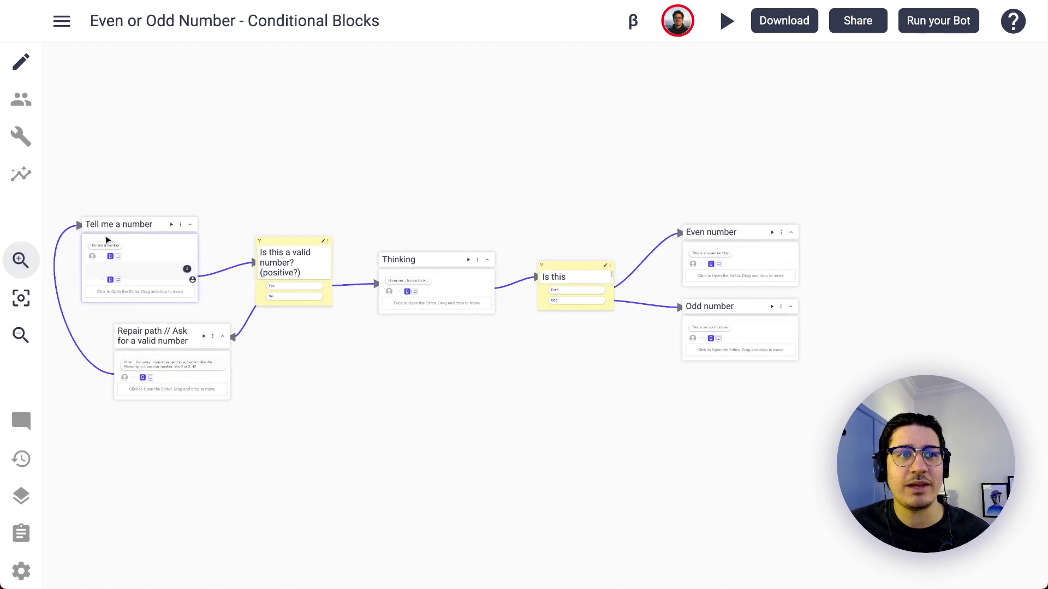
{"action": "left_click_drag", "start_coordinate": [329, 145], "coordinate": [456, 180]}
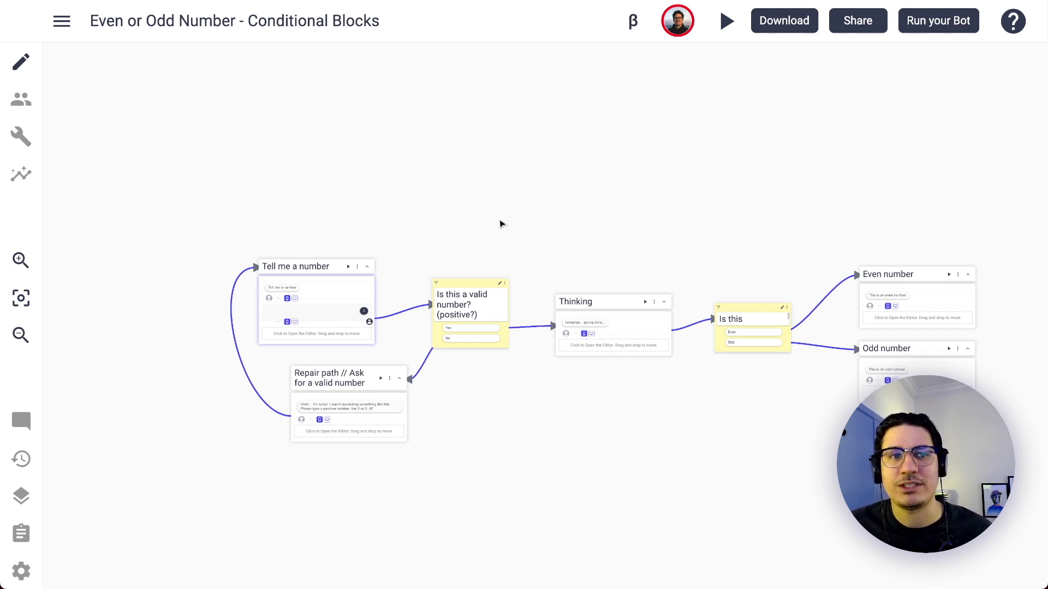
{"action": "left_click_drag", "start_coordinate": [431, 189], "coordinate": [639, 269]}
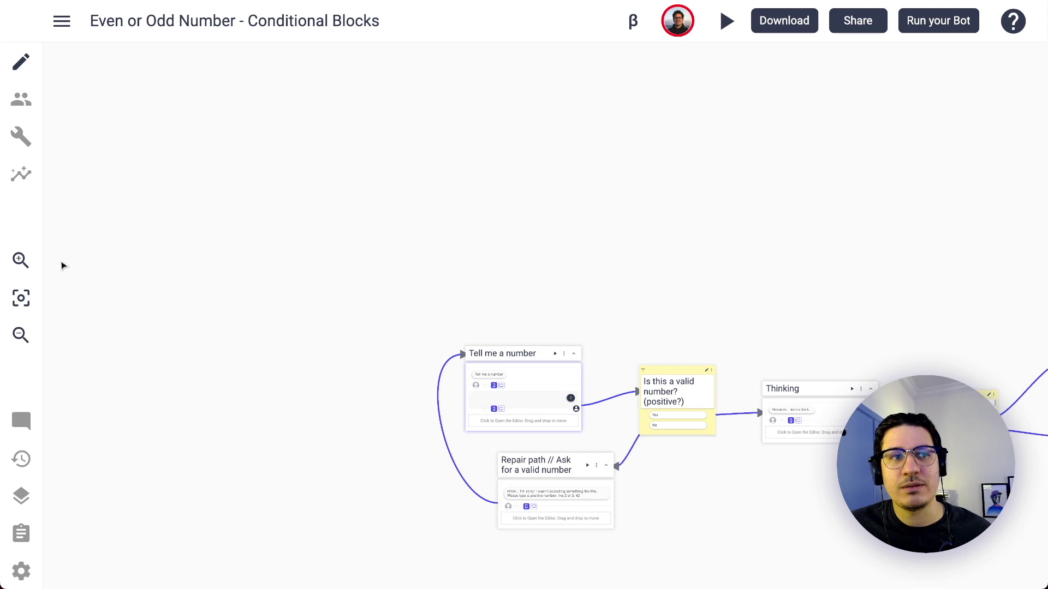
{"action": "left_click", "coordinate": [22, 260]}
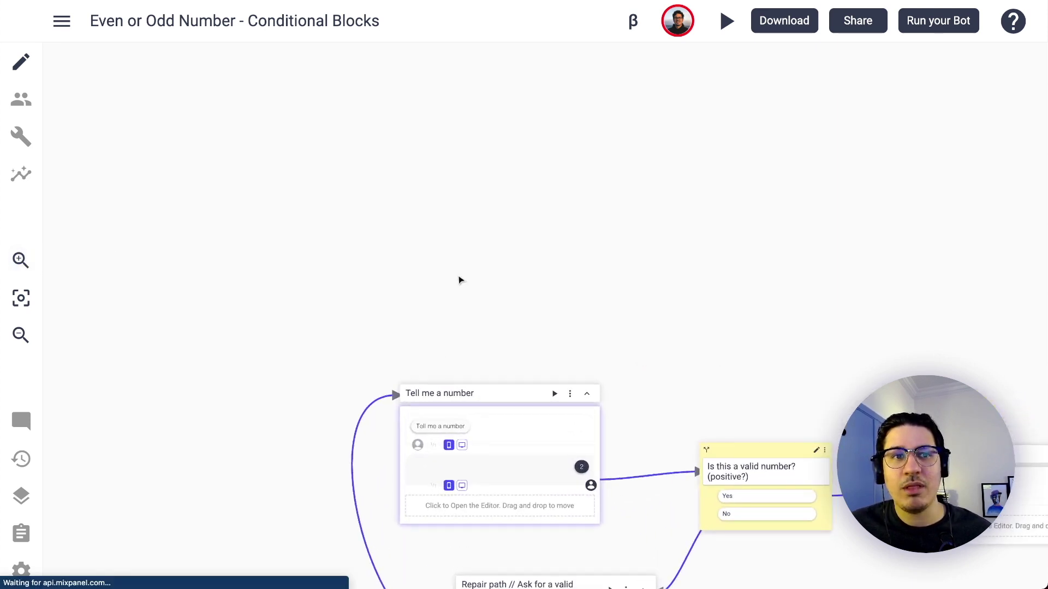
{"action": "right_click", "coordinate": [325, 203]}
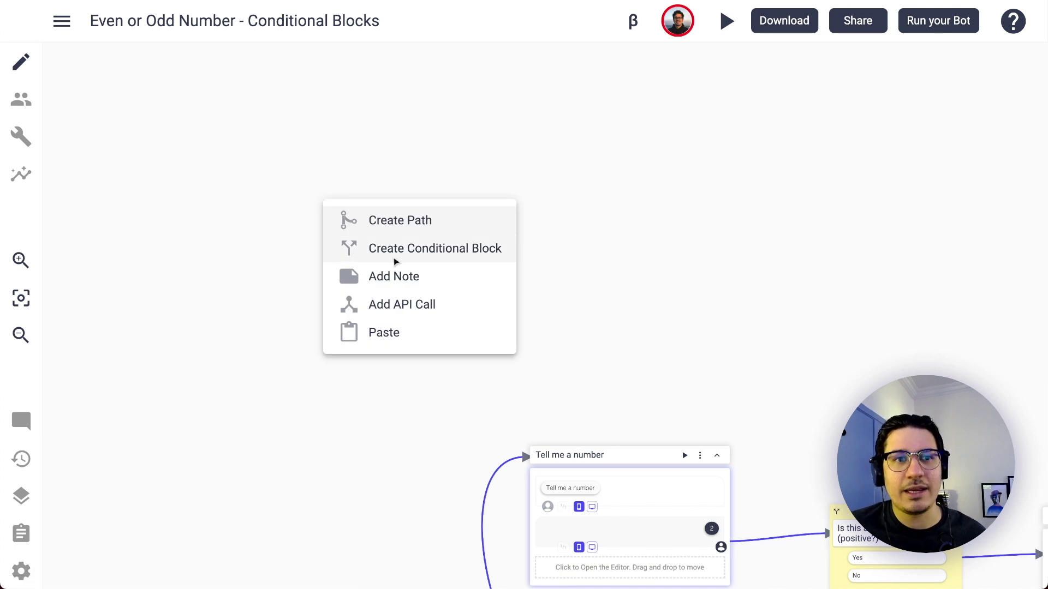
{"action": "left_click", "coordinate": [426, 253]}
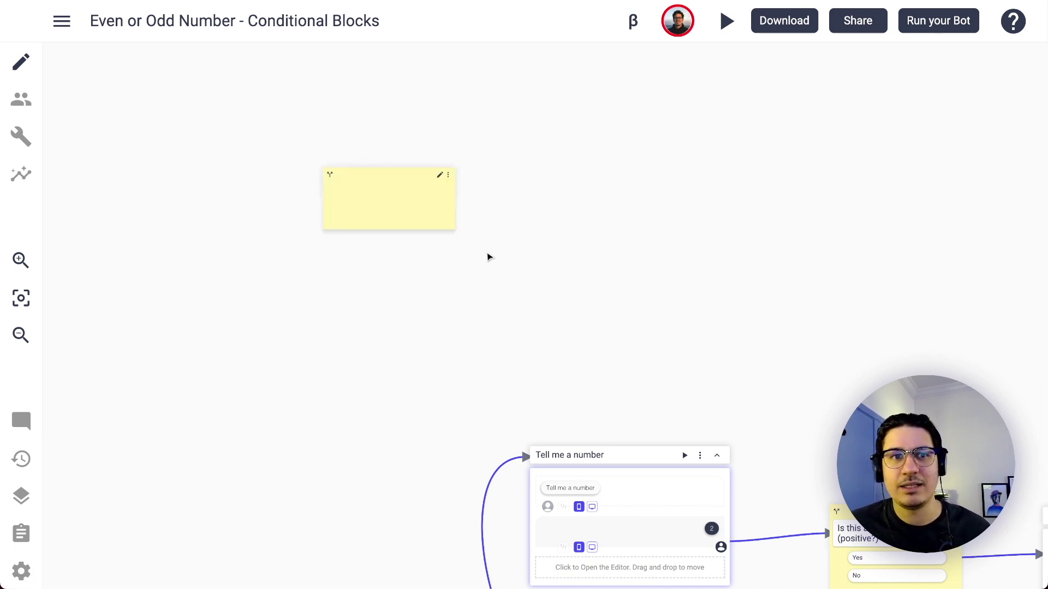
{"action": "left_click_drag", "start_coordinate": [386, 178], "coordinate": [395, 231]}
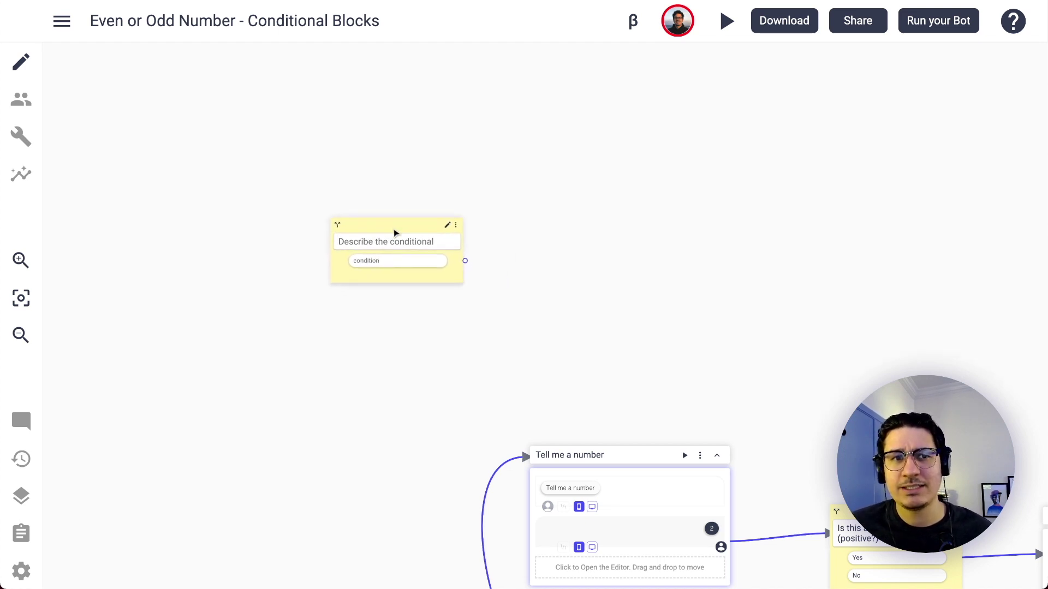
- Describe the new conditional block as "Is this the first time the user is using this?"
{"action": "left_click", "coordinate": [406, 241]}
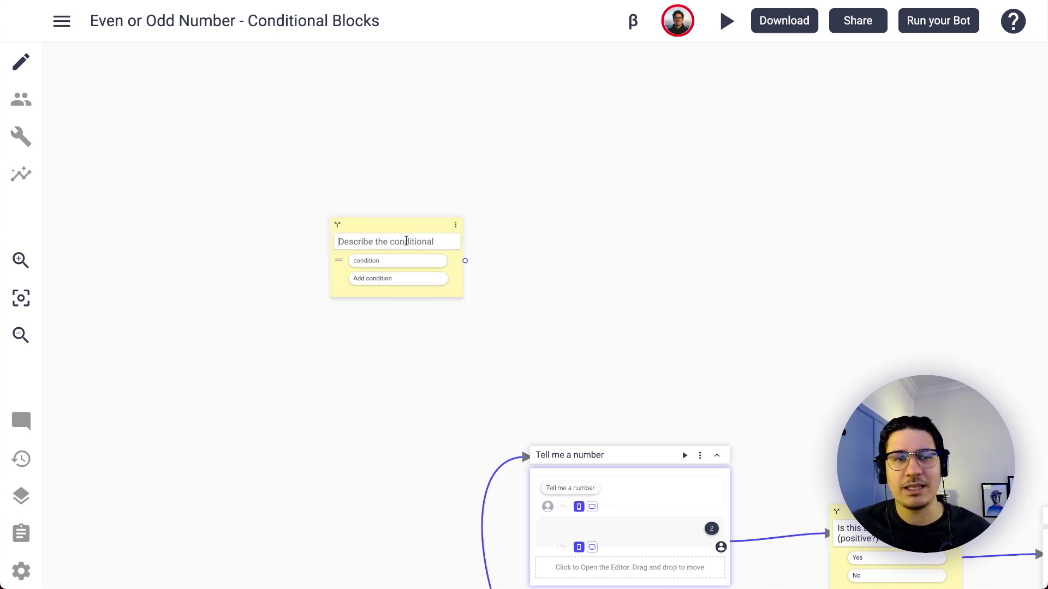
{"action": "type", "text": "Is tih"}
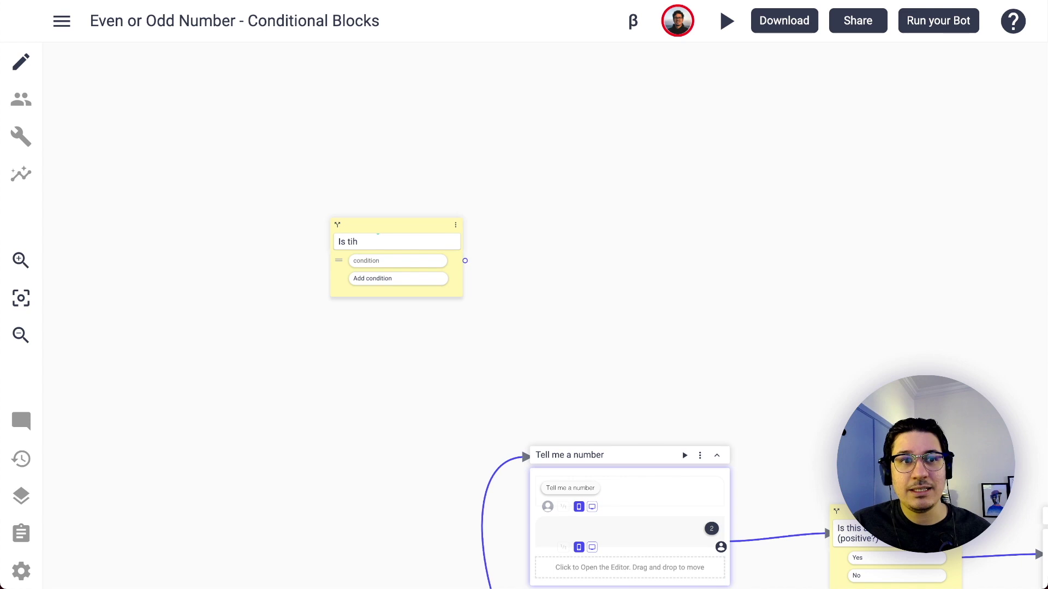
{"action": "type", "text": "jhis the"}
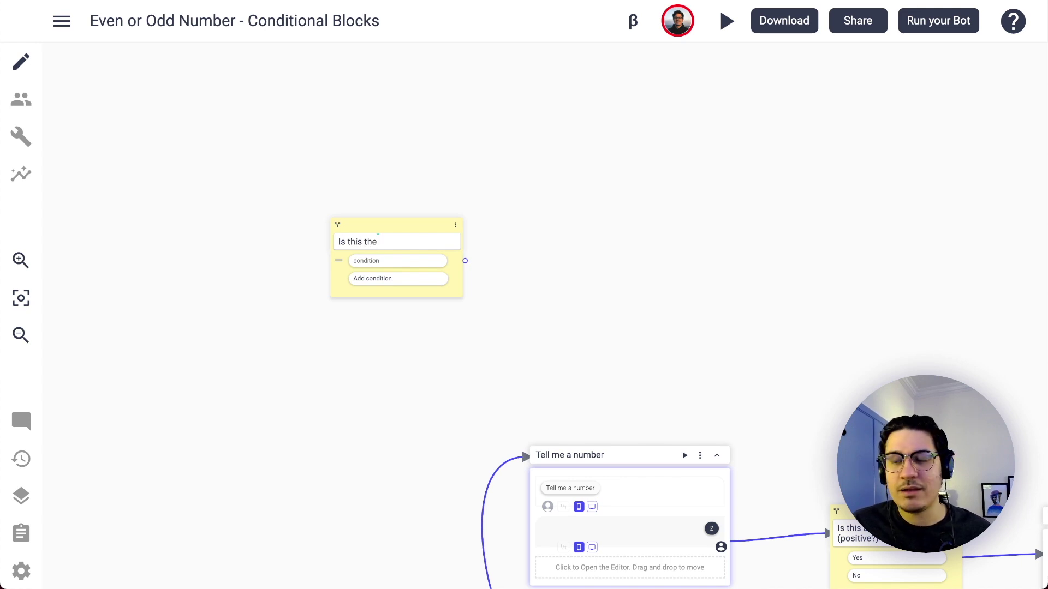
{"action": "type", "text": " first time the"}
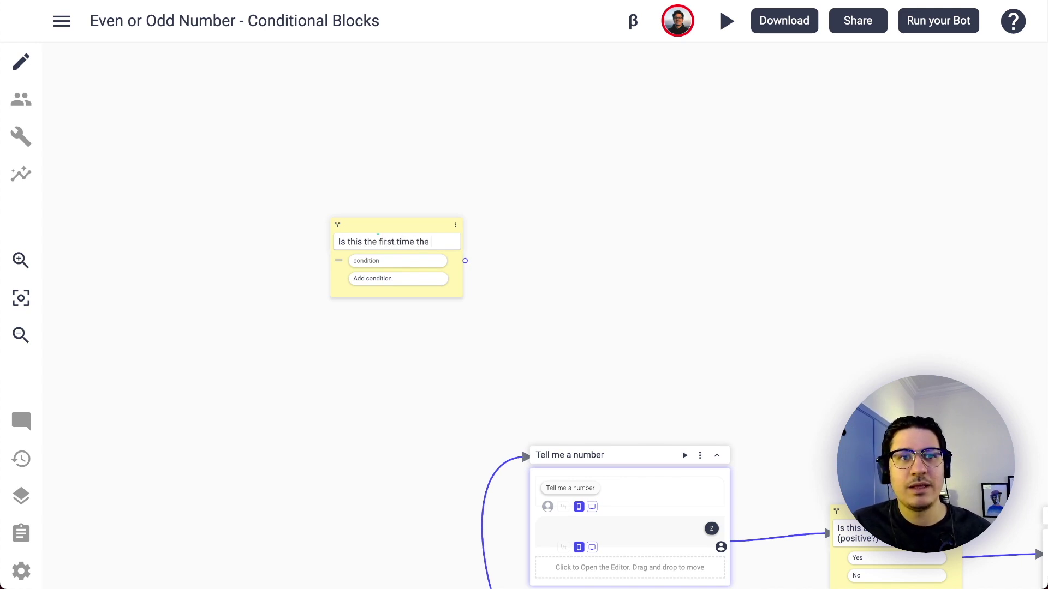
{"action": "type", "text": " user is "}
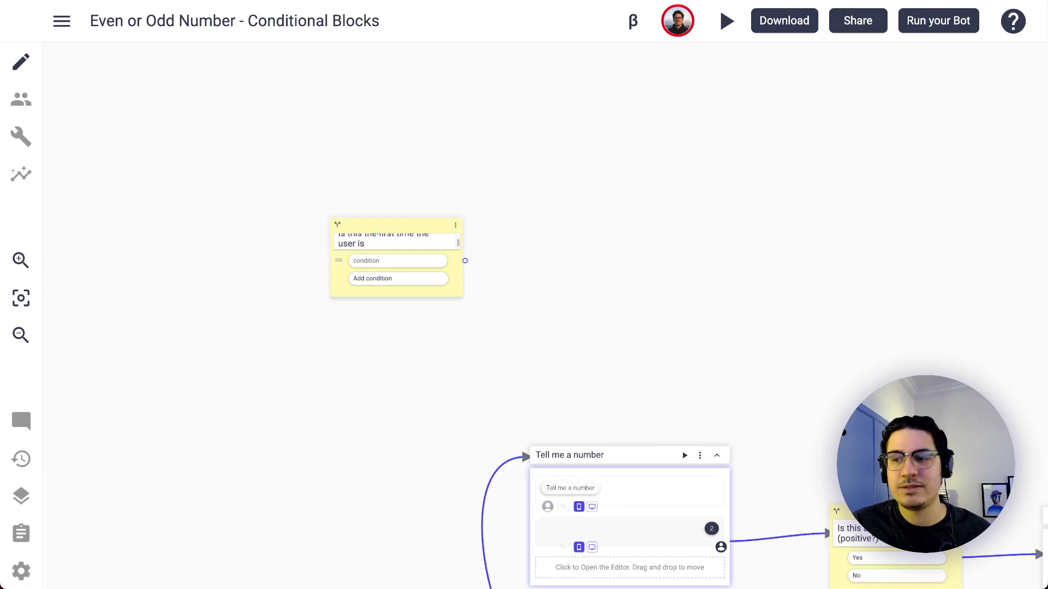
{"action": "type", "text": "using this?"}
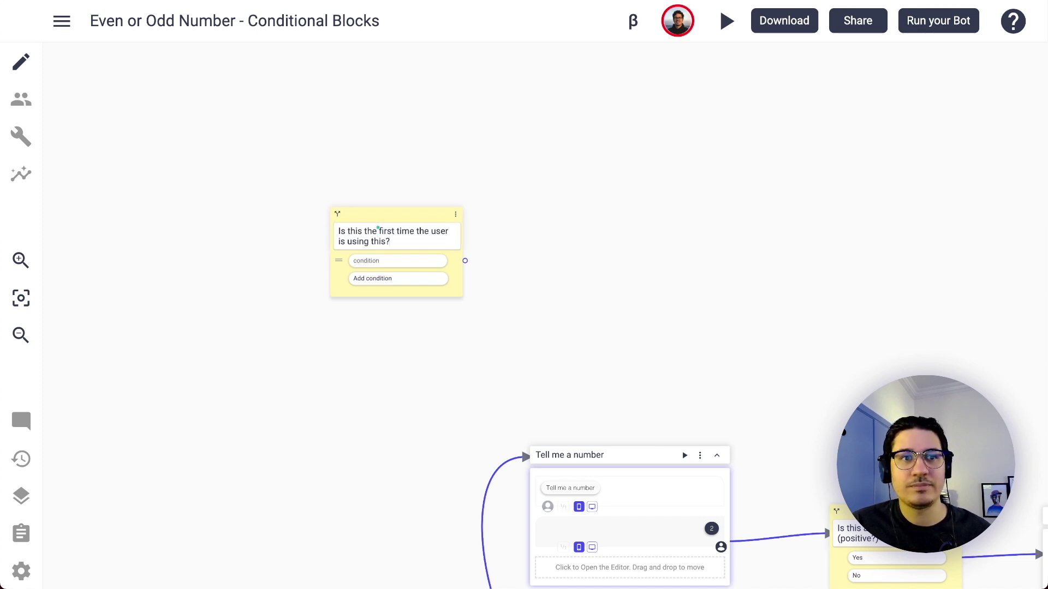
- Give the first-time user block two conditions, Yes and No
{"action": "left_click", "coordinate": [419, 263]}
{"action": "type", "text": "Yes"}
{"action": "left_click", "coordinate": [426, 279]}
{"action": "type", "text": "No"}
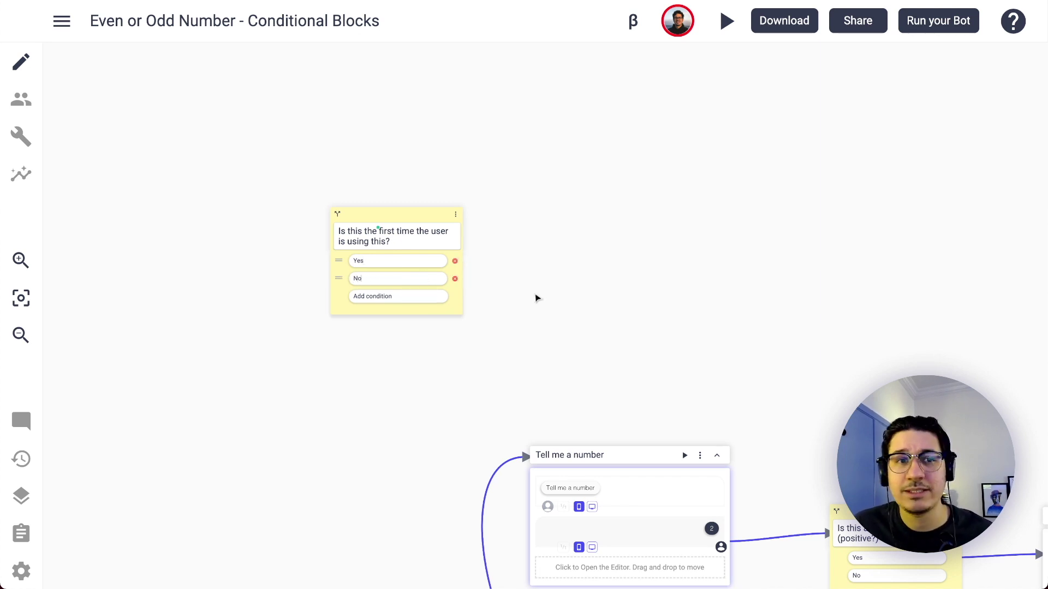
- Connect the No condition of the first-time user block to the Tell me a number path, spacing the block farther from that path
{"action": "left_click_drag", "start_coordinate": [426, 224], "coordinate": [328, 300]}
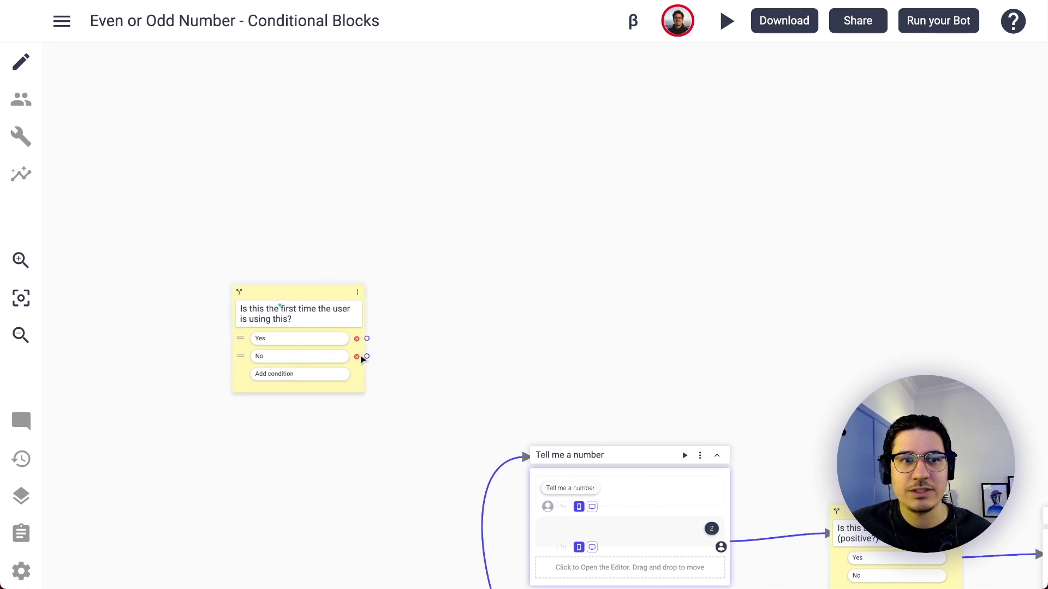
{"action": "mouse_move", "coordinate": [360, 357]}
{"action": "left_mouse_down"}
{"action": "mouse_move", "coordinate": [534, 449]}
{"action": "mouse_move", "coordinate": [574, 485]}
{"action": "mouse_move", "coordinate": [731, 497]}
{"action": "left_mouse_up"}
{"action": "left_click_drag", "start_coordinate": [317, 300], "coordinate": [270, 295]}
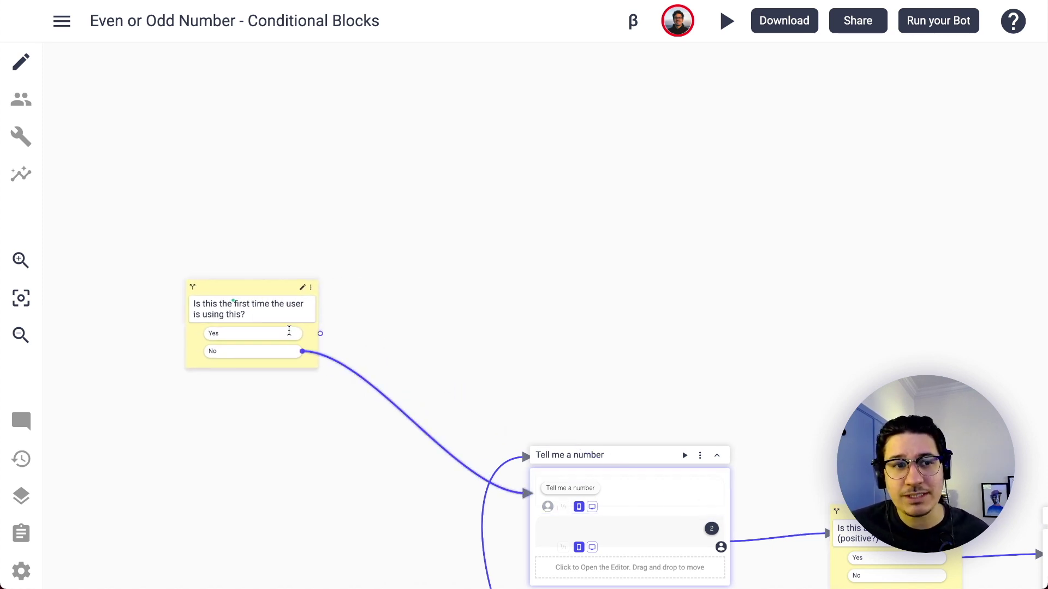
- Create a path from the Yes condition of the first-time user block and name it "Welcome message"
{"action": "left_click_drag", "start_coordinate": [320, 335], "coordinate": [520, 261]}
{"action": "left_click", "coordinate": [588, 288]}
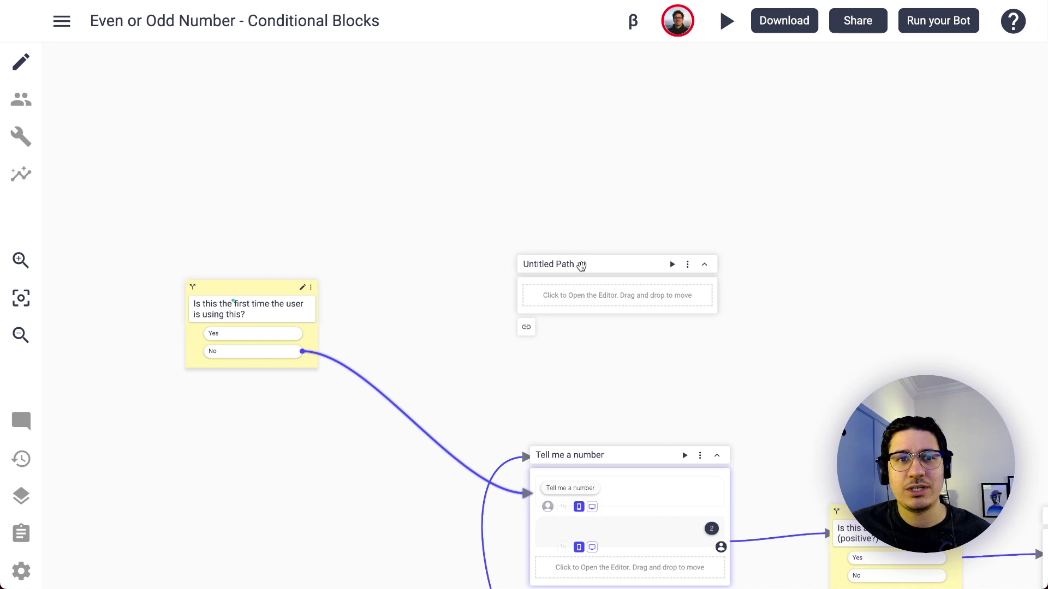
{"action": "left_click", "coordinate": [564, 266]}
{"action": "type", "text": "Welcome message"}
{"action": "key", "text": "Return"}
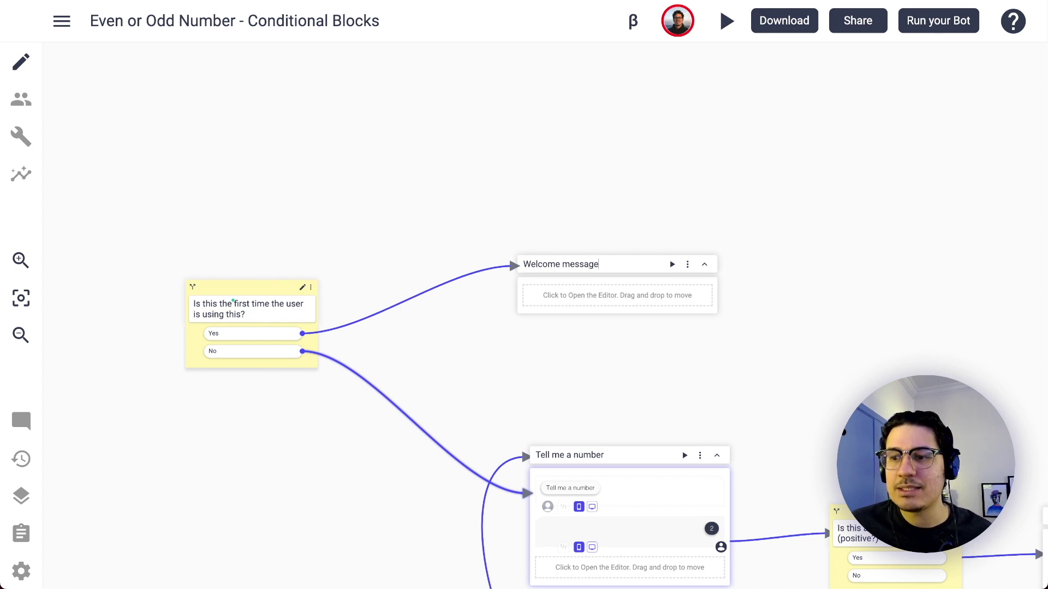
- Add the bot text "Hey! Welcome to the Even or Odd Number game! You tell me a number and I will tell you if this number is even or odd. Let's start?"
{"action": "left_click_drag", "start_coordinate": [603, 284], "coordinate": [610, 295]}
{"action": "left_click", "coordinate": [609, 297]}
{"action": "type", "text": "Hey! Welcome to the Even or Od"}
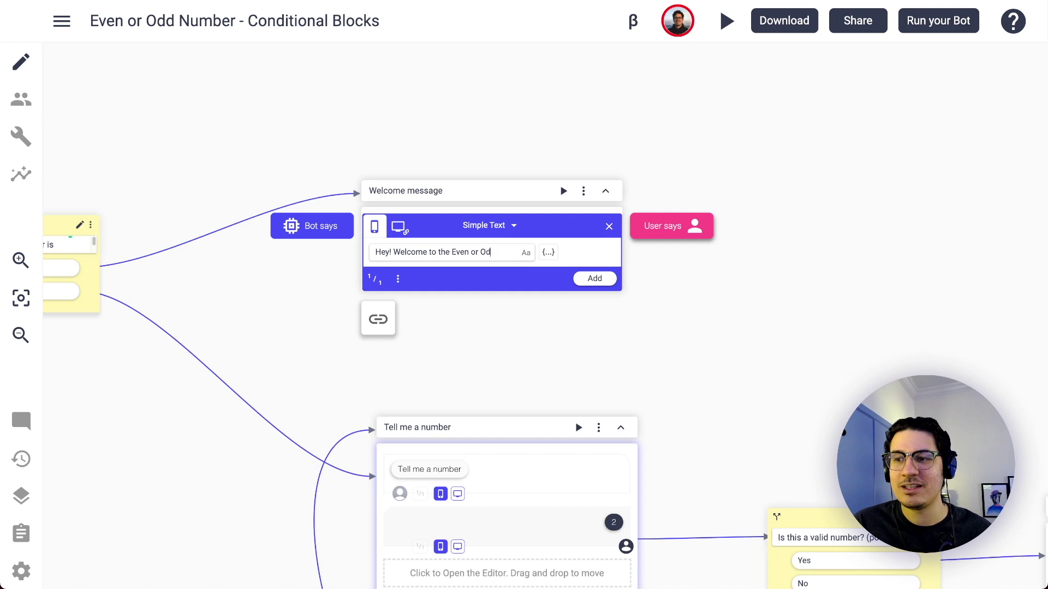
{"action": "type", "text": "d Number game! You"}
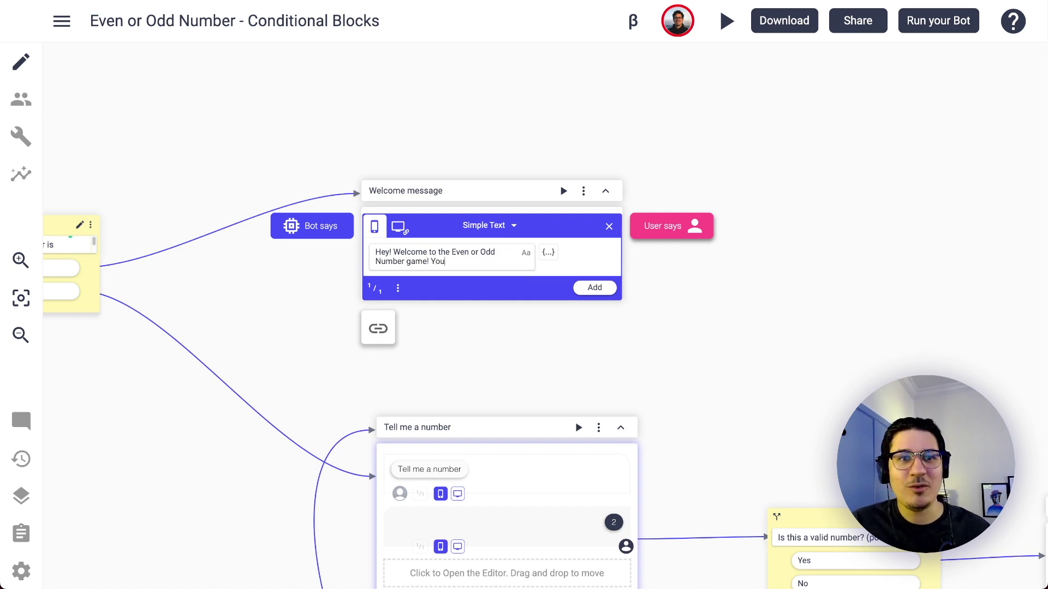
{"action": "type", "text": " tell me a number and I wi"}
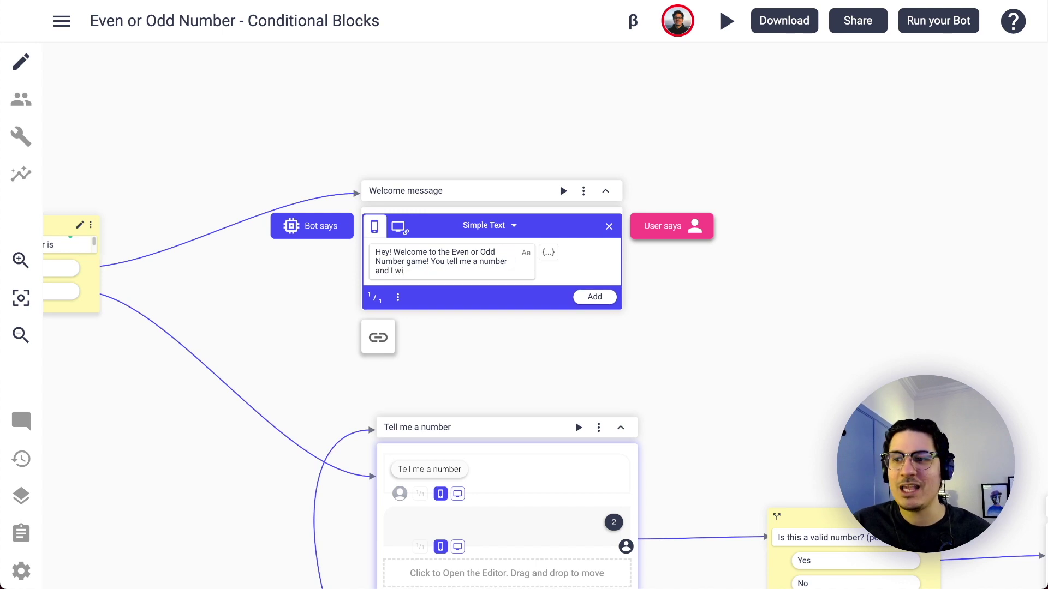
{"action": "type", "text": "ll tell you if this number is even or odd. Let's start?"}
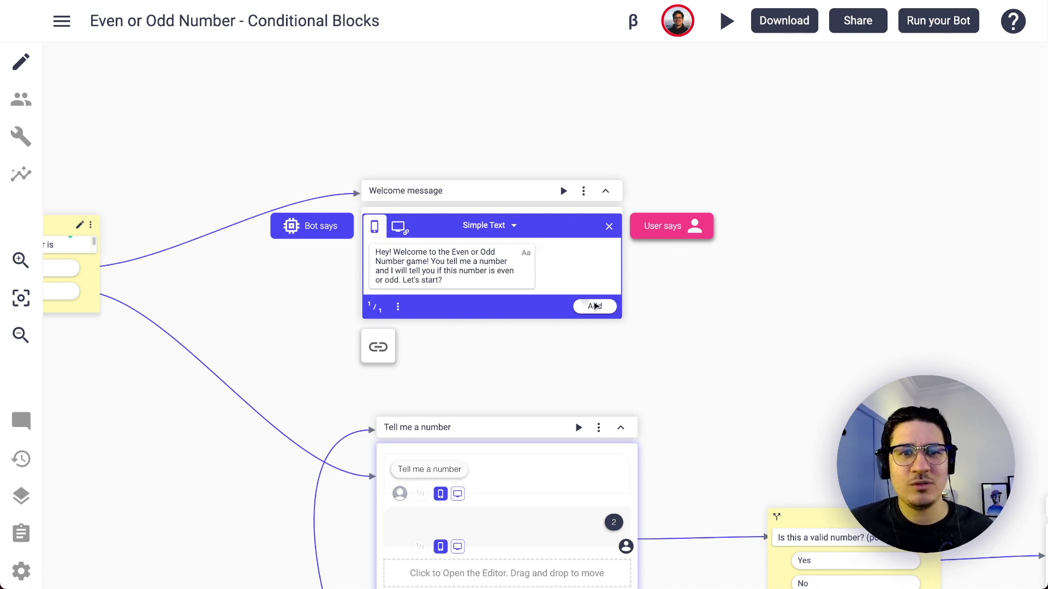
{"action": "key", "text": "Return"}
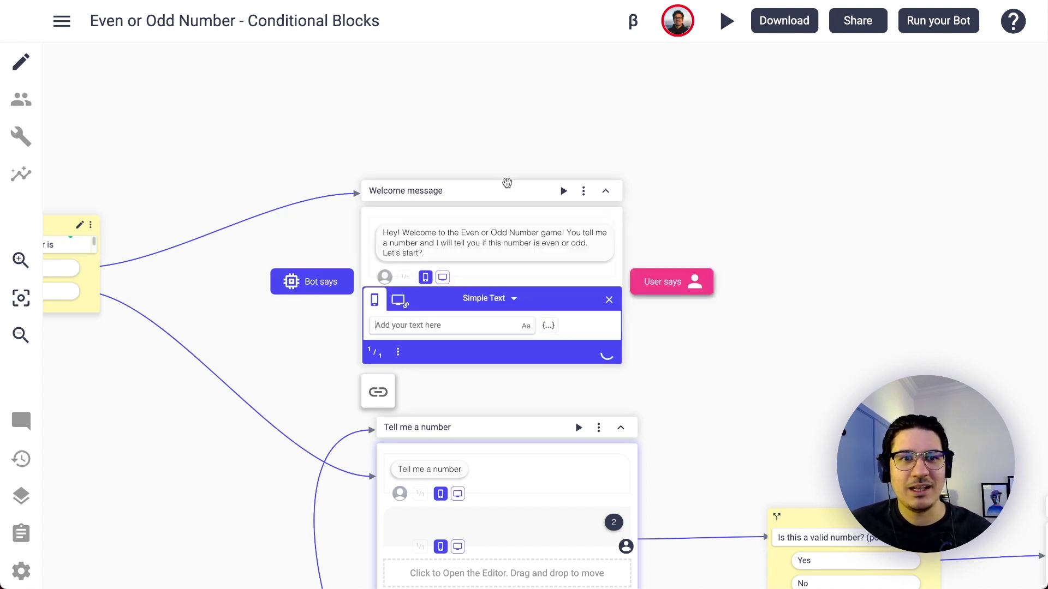
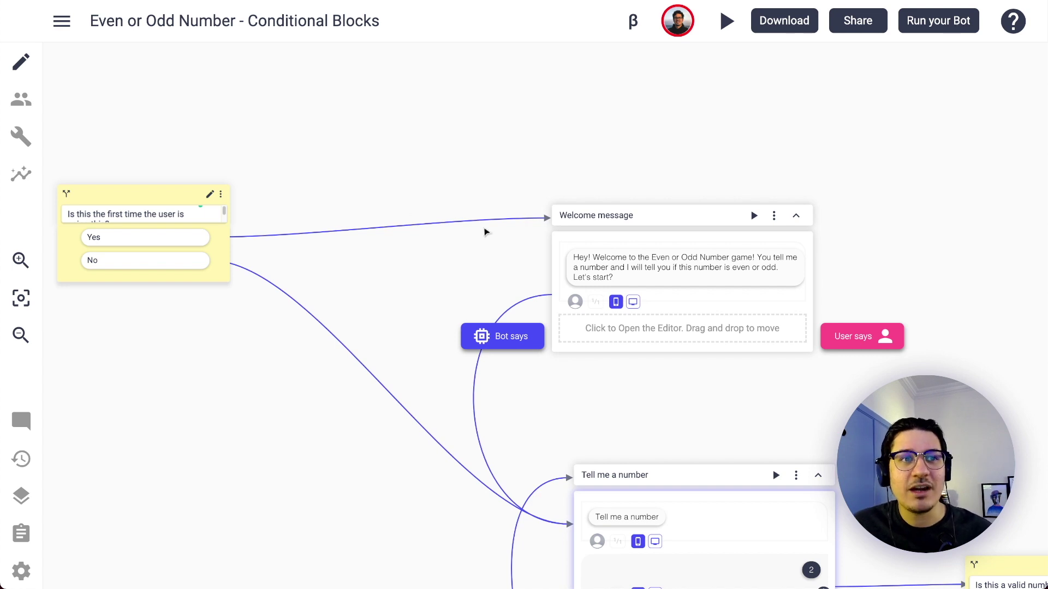
- Mark the first-time user conditional block as a starting path and unmark the Tell me a number path as one
{"action": "left_click", "coordinate": [221, 195]}
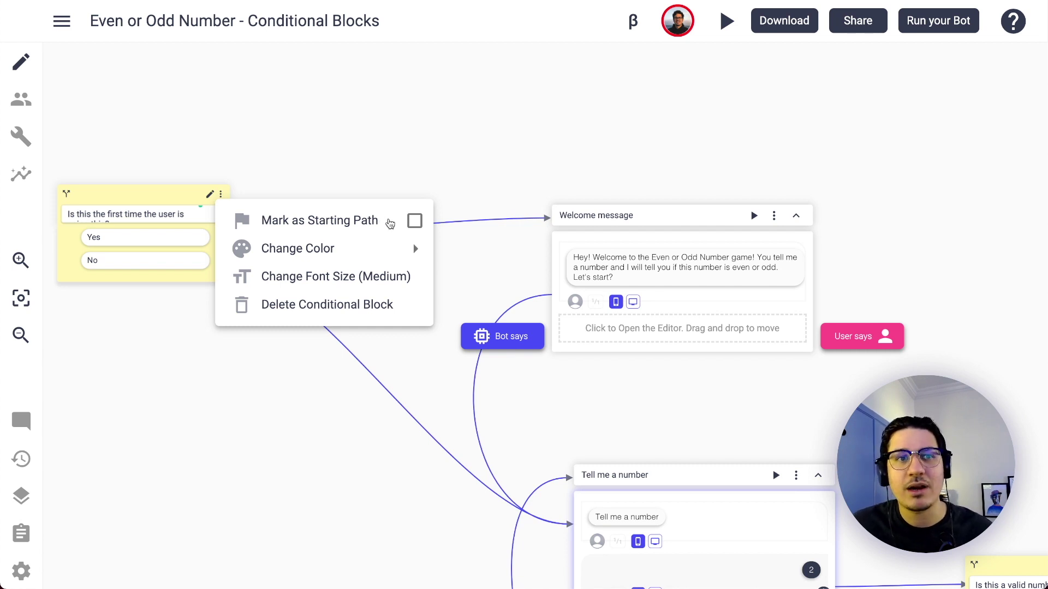
{"action": "left_click", "coordinate": [416, 222]}
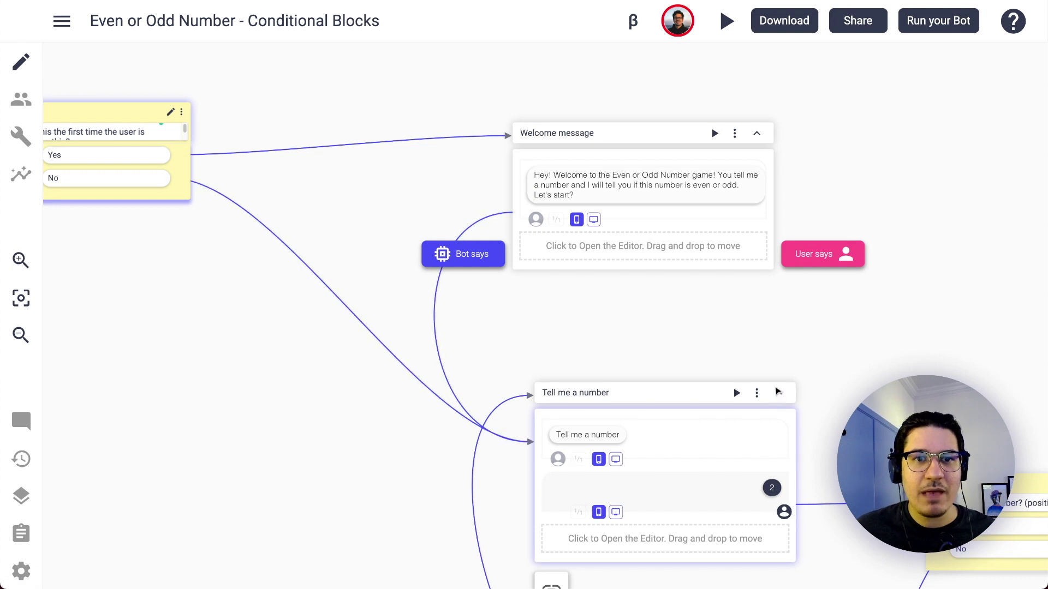
{"action": "left_click_drag", "start_coordinate": [760, 383], "coordinate": [759, 386]}
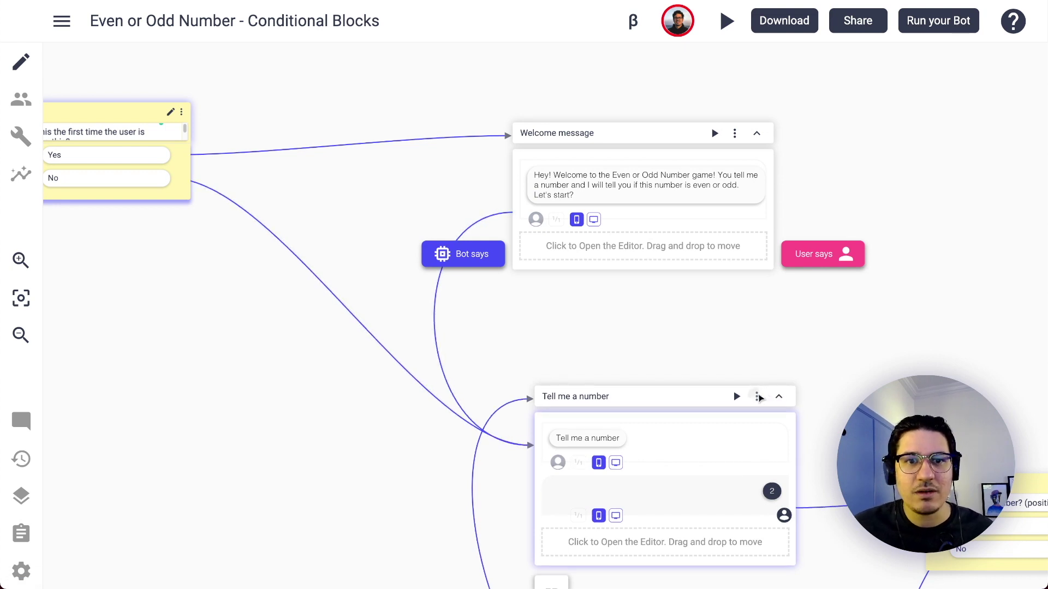
{"action": "left_click", "coordinate": [757, 396]}
{"action": "left_click", "coordinate": [835, 144]}
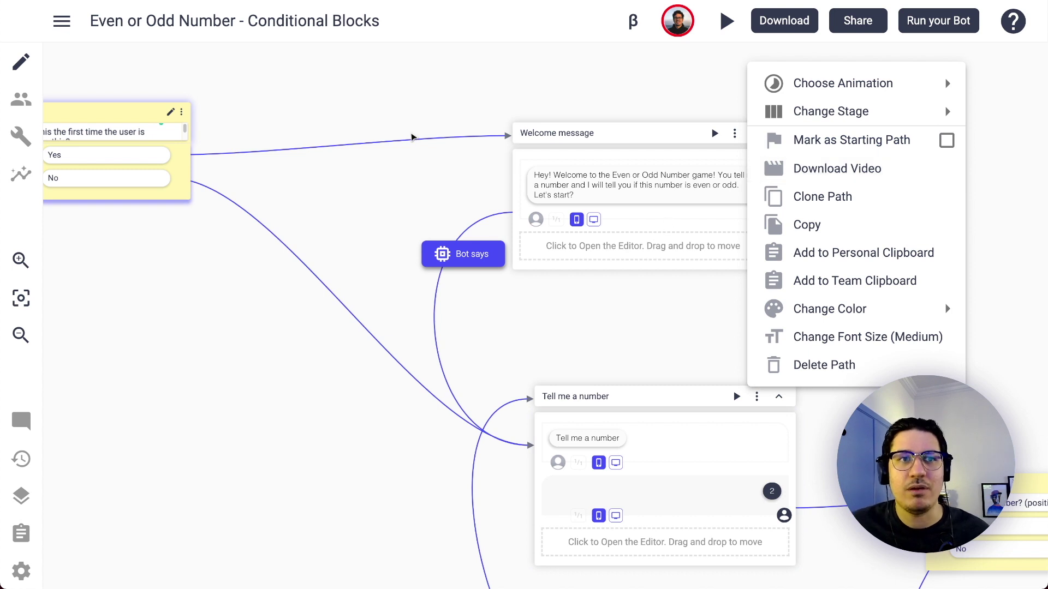
- Change the color of the first-time user conditional block to the darker yellow FAC700
{"action": "left_click", "coordinate": [324, 224]}
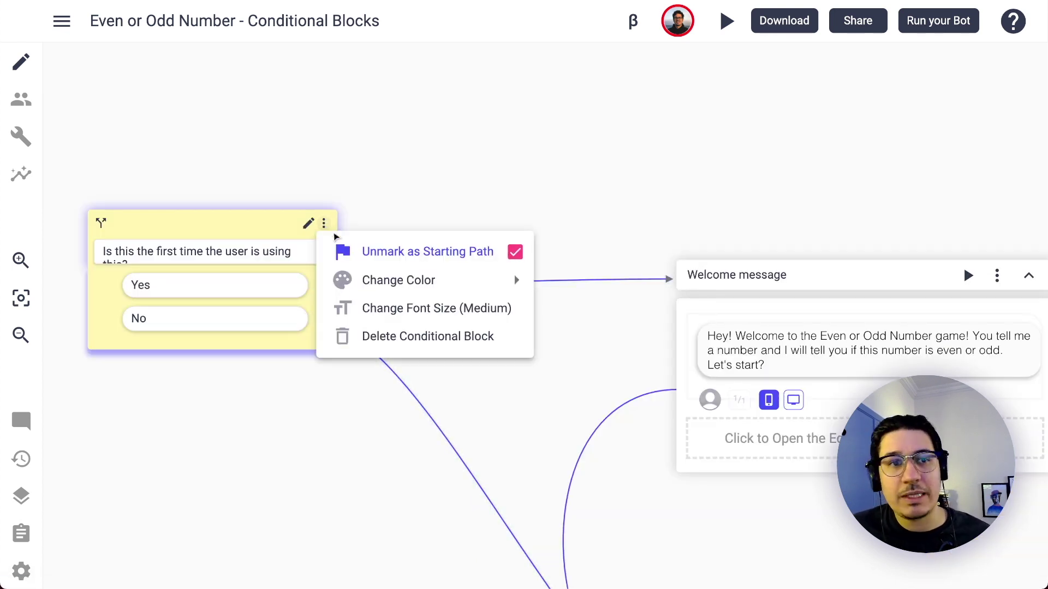
{"action": "mouse_move", "coordinate": [386, 288]}
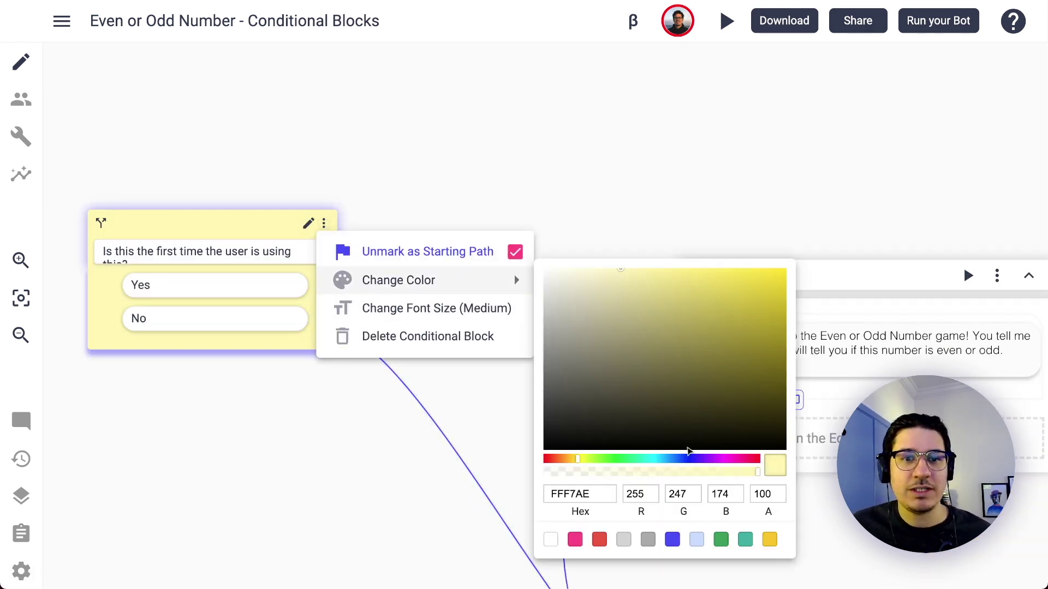
{"action": "left_click", "coordinate": [770, 542]}
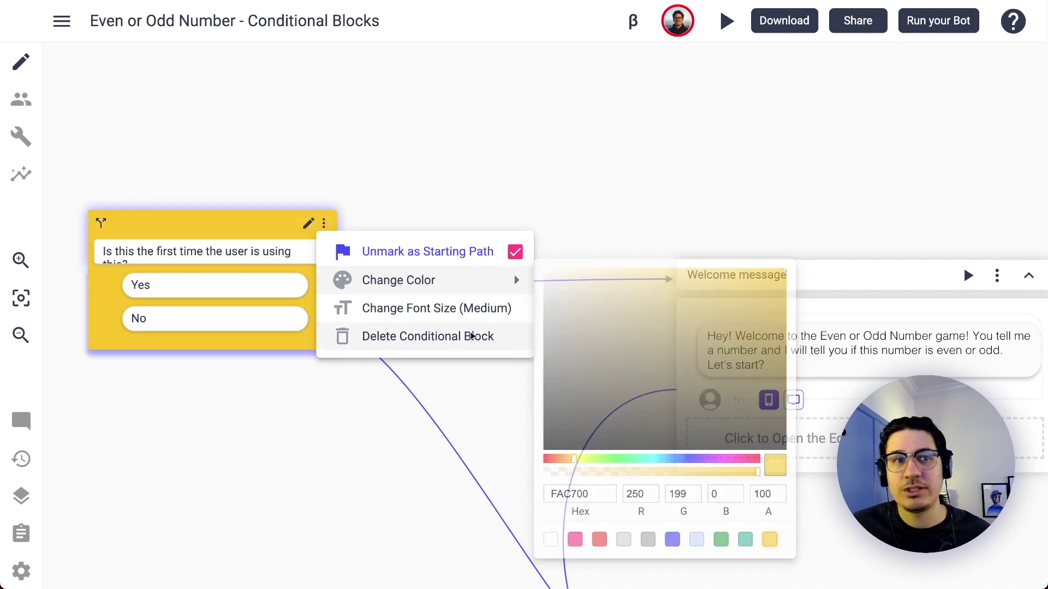
{"action": "left_click", "coordinate": [468, 221]}
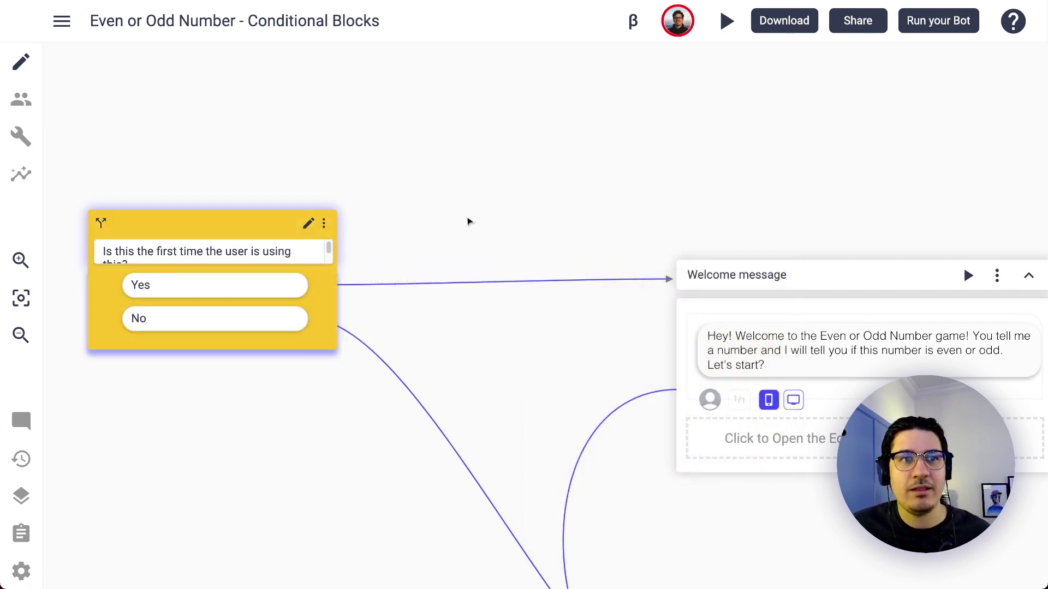
- Test-run the conversation from the starting block, choosing the Yes scenario for a first-time user, and stop the preview
{"action": "left_click", "coordinate": [726, 21]}
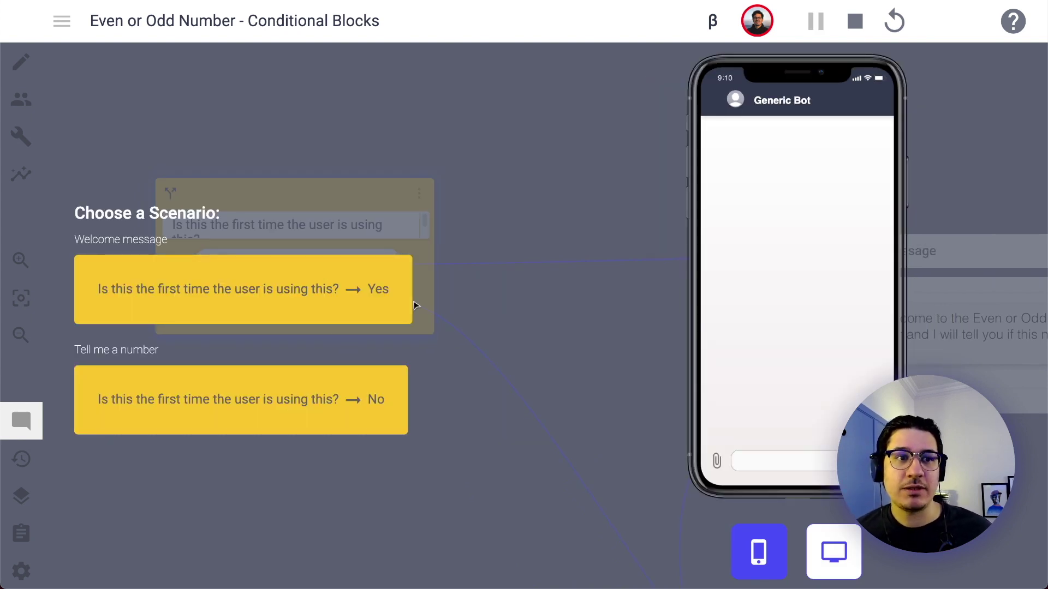
{"action": "left_click", "coordinate": [383, 302]}
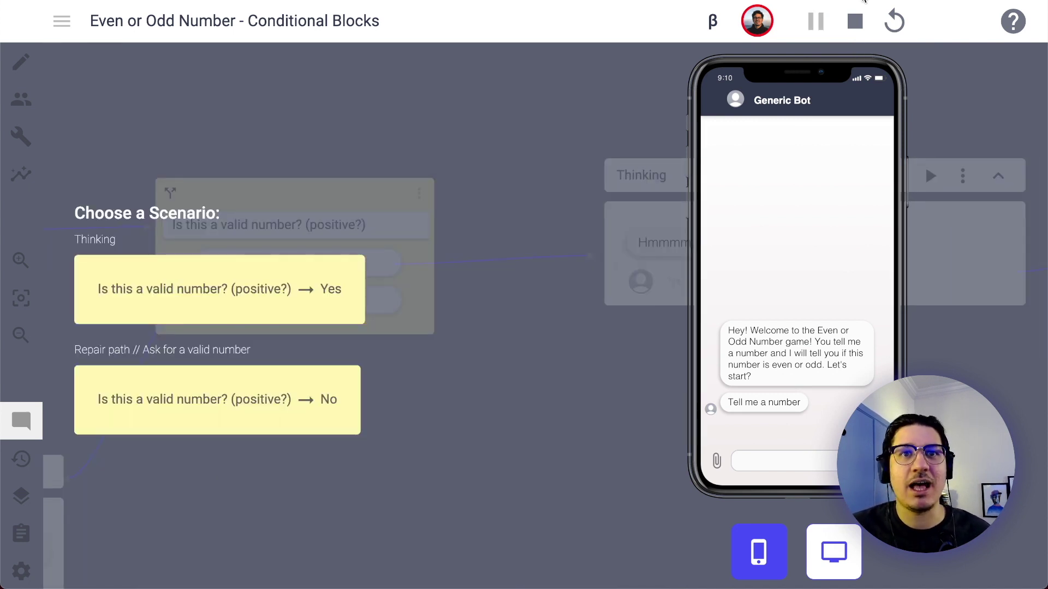
{"action": "left_click", "coordinate": [855, 21]}
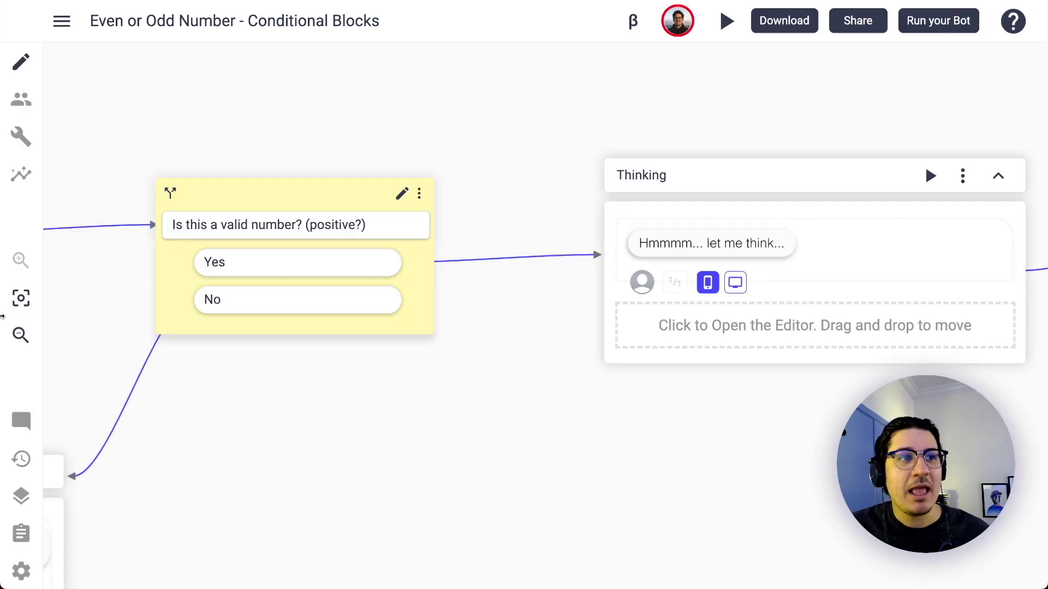
- Review the finished conversation flow, from the first-time user condition through the number validation and repair path to the even and odd answers
{"action": "left_click", "coordinate": [22, 337]}
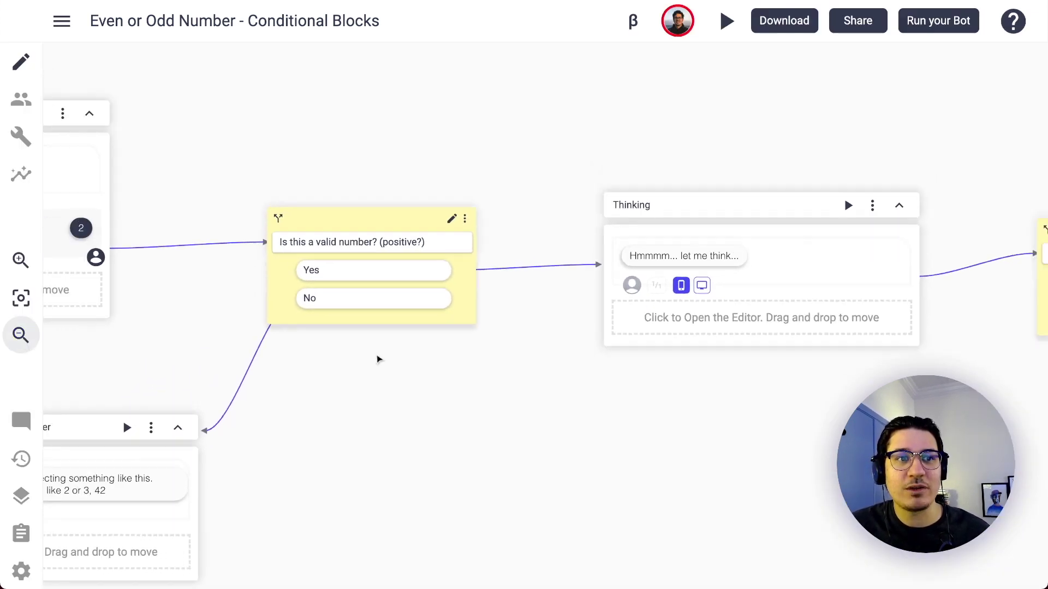
{"action": "scroll", "coordinate": [473, 377], "scroll_direction": "down", "scroll_amount": 3}
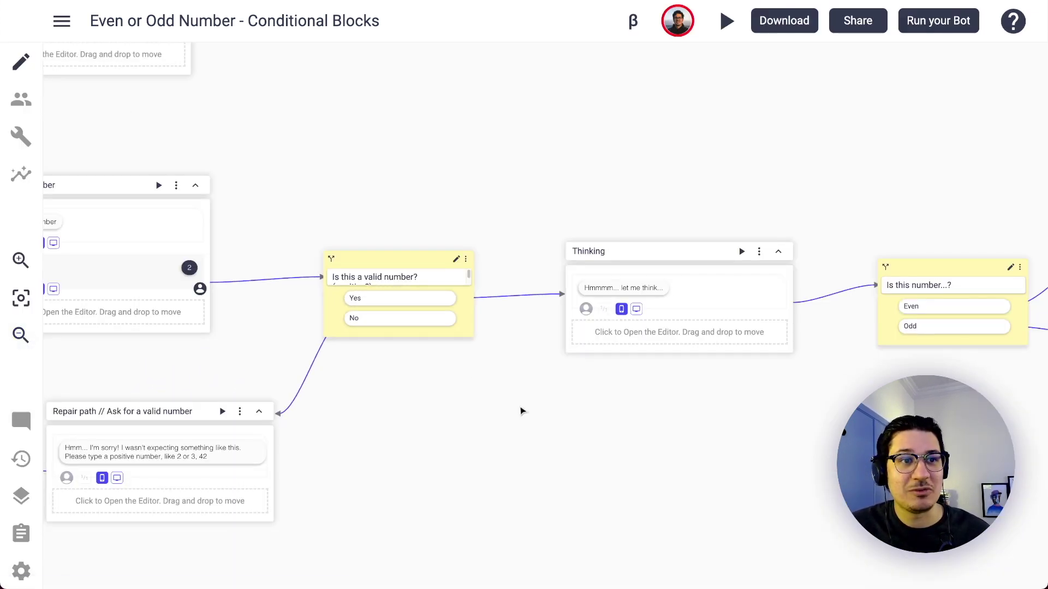
{"action": "scroll", "coordinate": [521, 412], "scroll_direction": "down", "scroll_amount": 5}
{"action": "scroll", "coordinate": [534, 419], "scroll_direction": "up", "scroll_amount": 2}
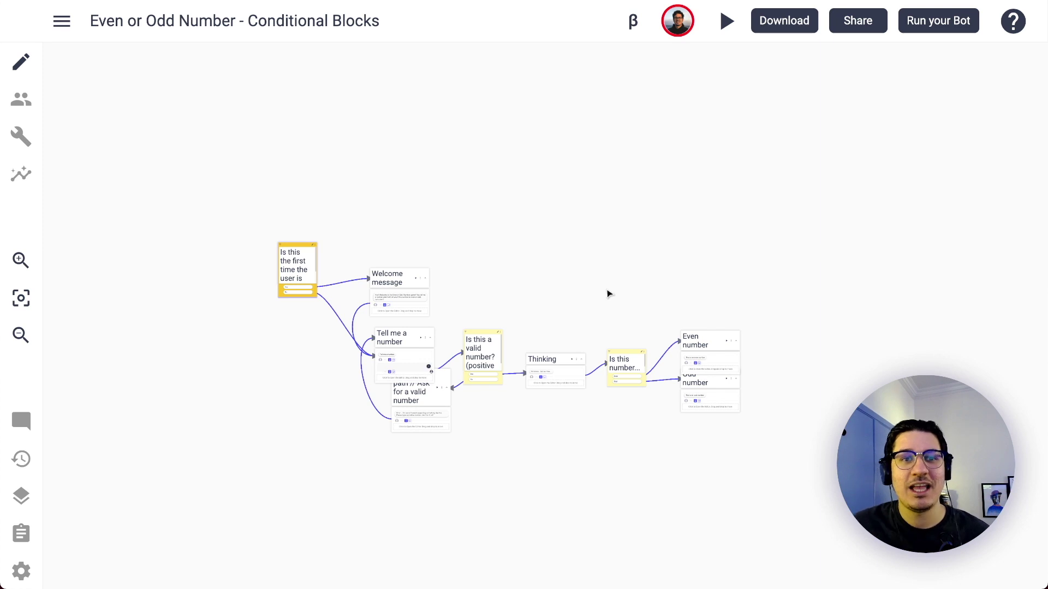
{"action": "mouse_move", "coordinate": [551, 398]}
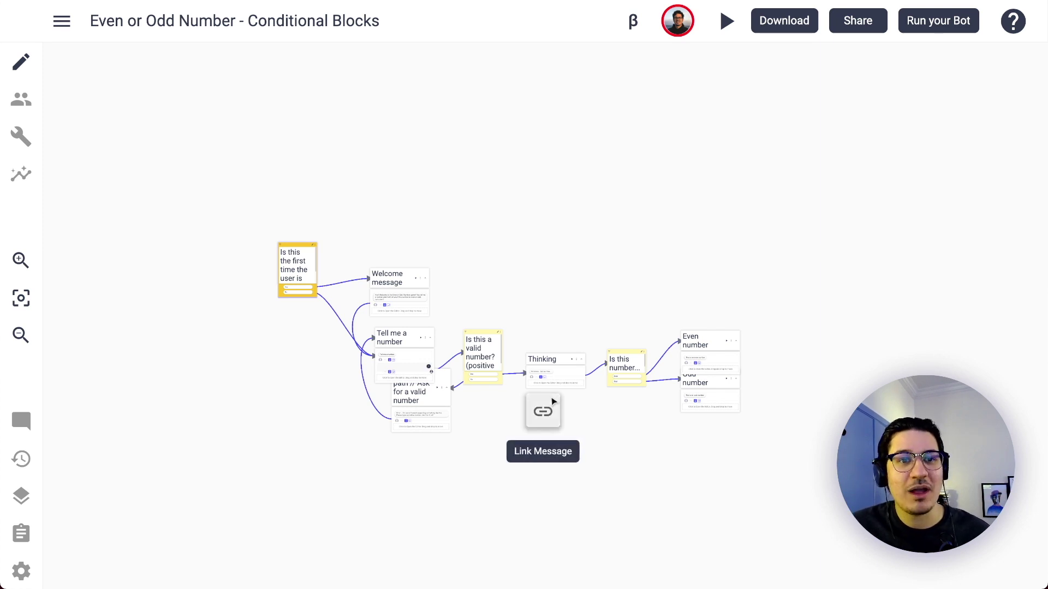
{"action": "scroll", "coordinate": [553, 402], "scroll_direction": "up", "scroll_amount": 4}
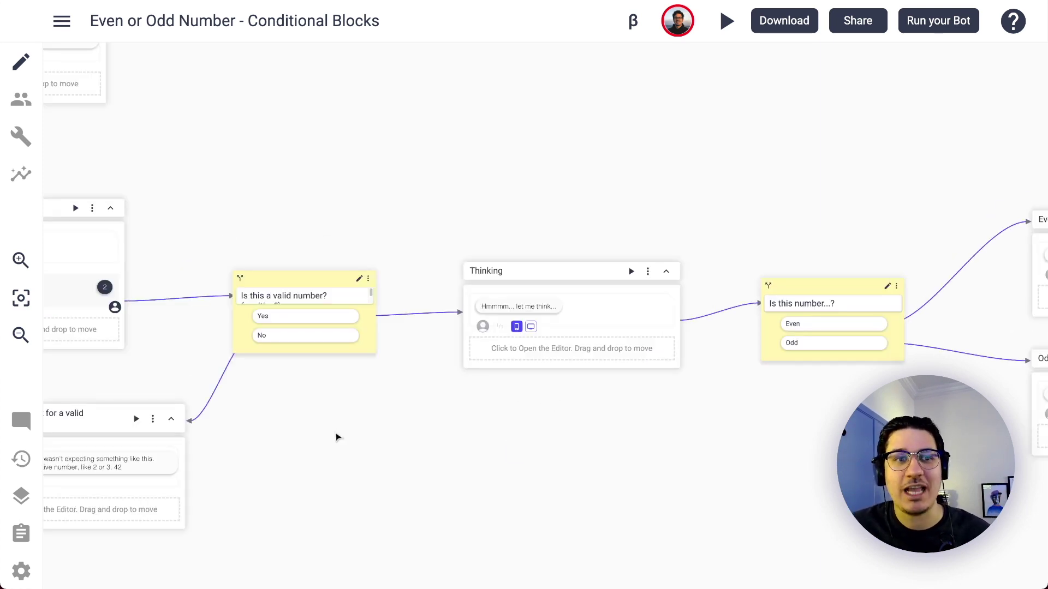
{"action": "left_click_drag", "start_coordinate": [335, 425], "coordinate": [463, 455]}
{"action": "left_click_drag", "start_coordinate": [428, 263], "coordinate": [557, 243]}
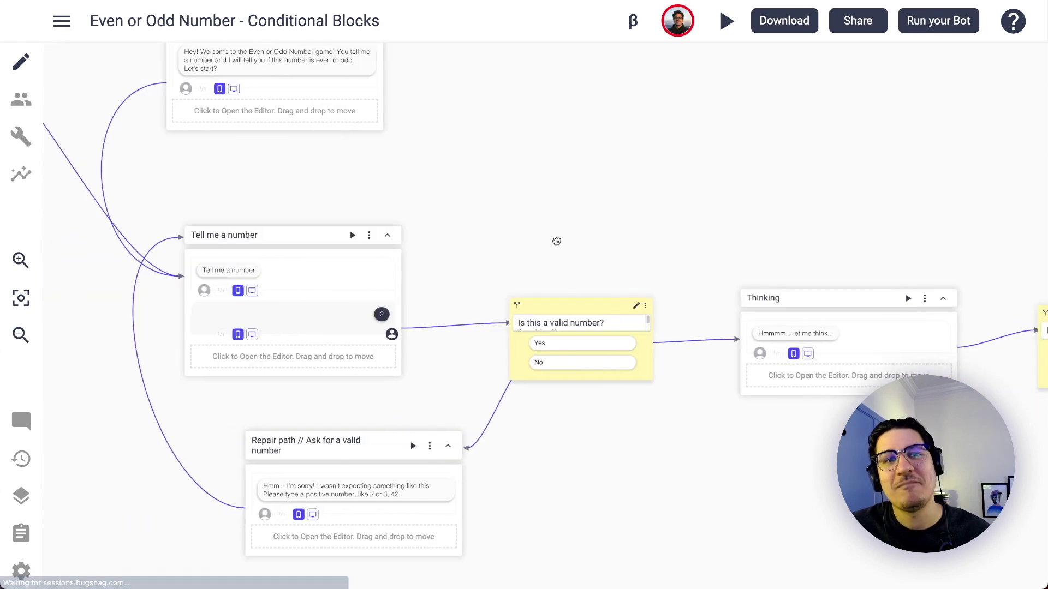